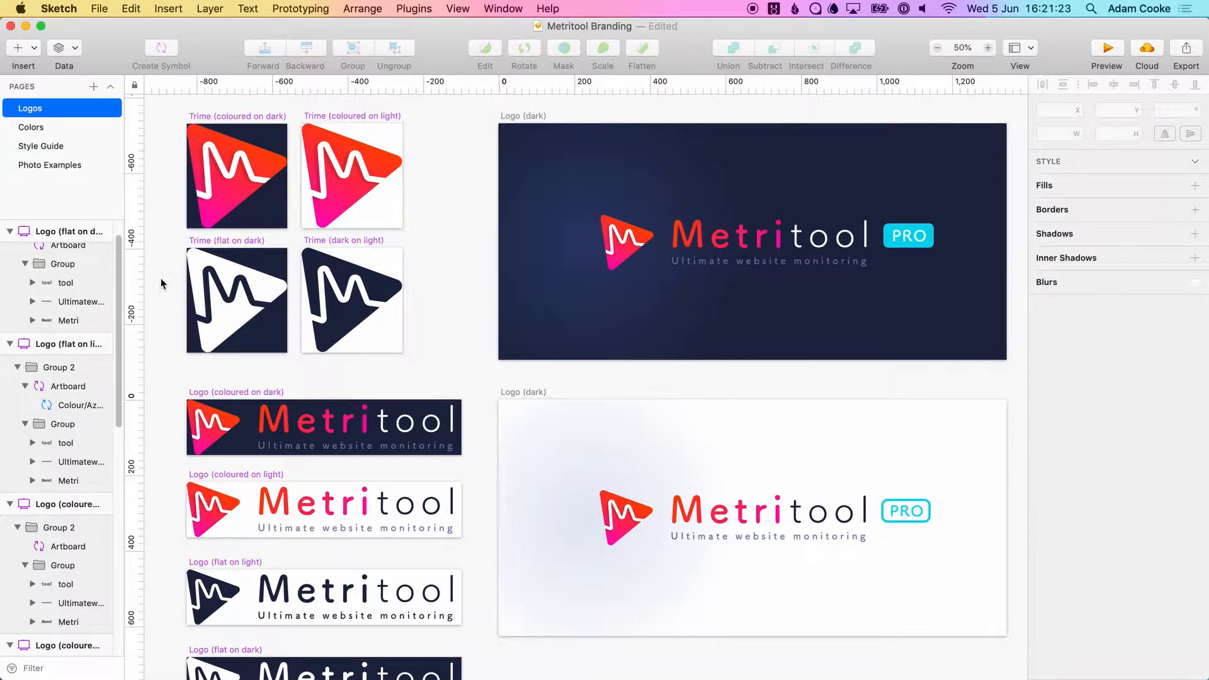
# Step: Look over the logo variants on the Logos page and the brand swatches on the Colors page
pyautogui.moveTo(455, 398); pyautogui.dragTo(468, 245)
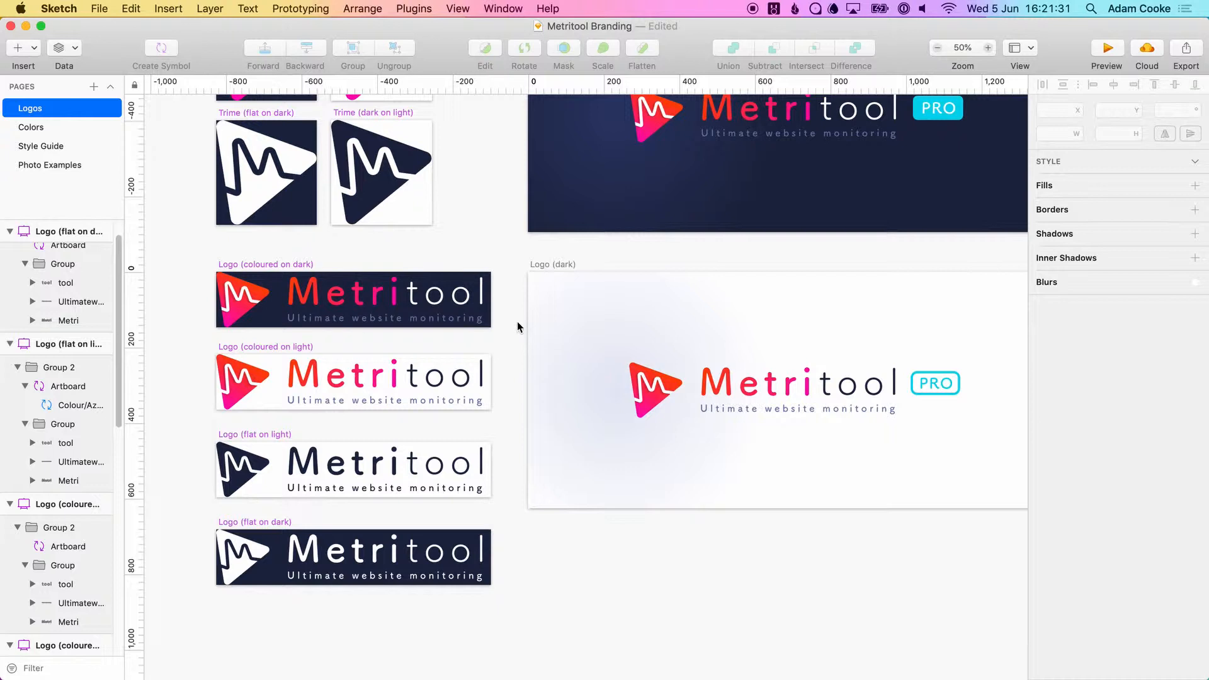
pyautogui.scroll(3, 502, 314)
pyautogui.hscroll(5, 502, 315)
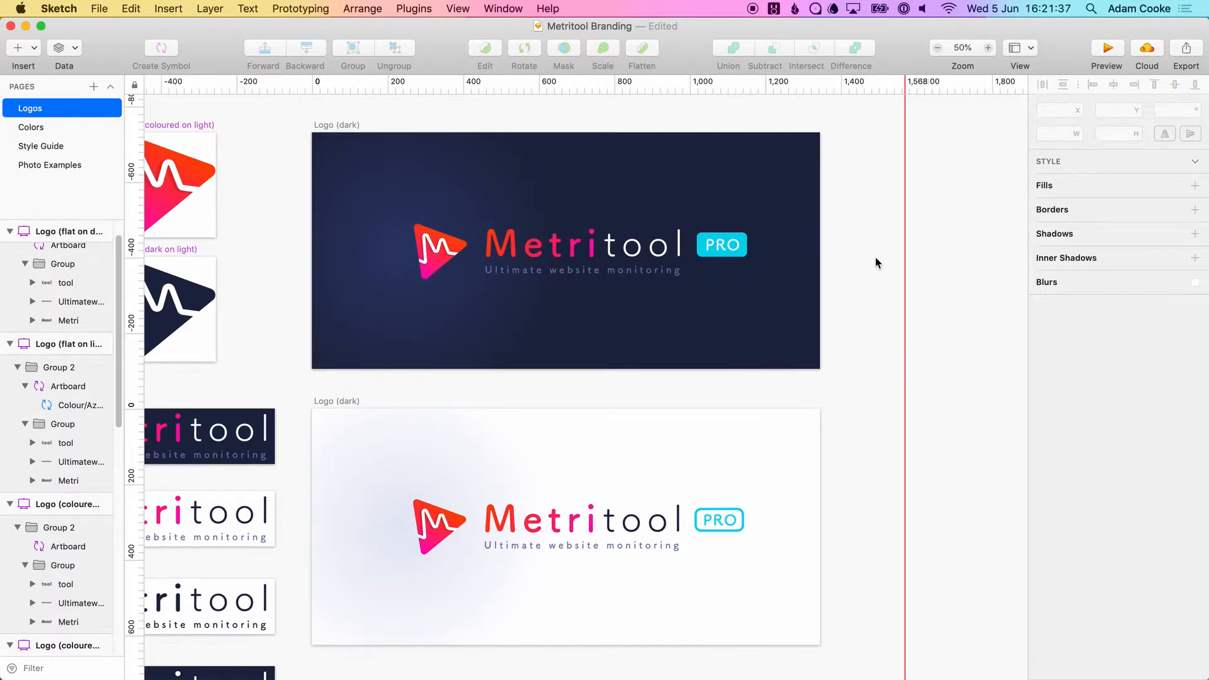
pyautogui.hscroll(-5, 280, 228)
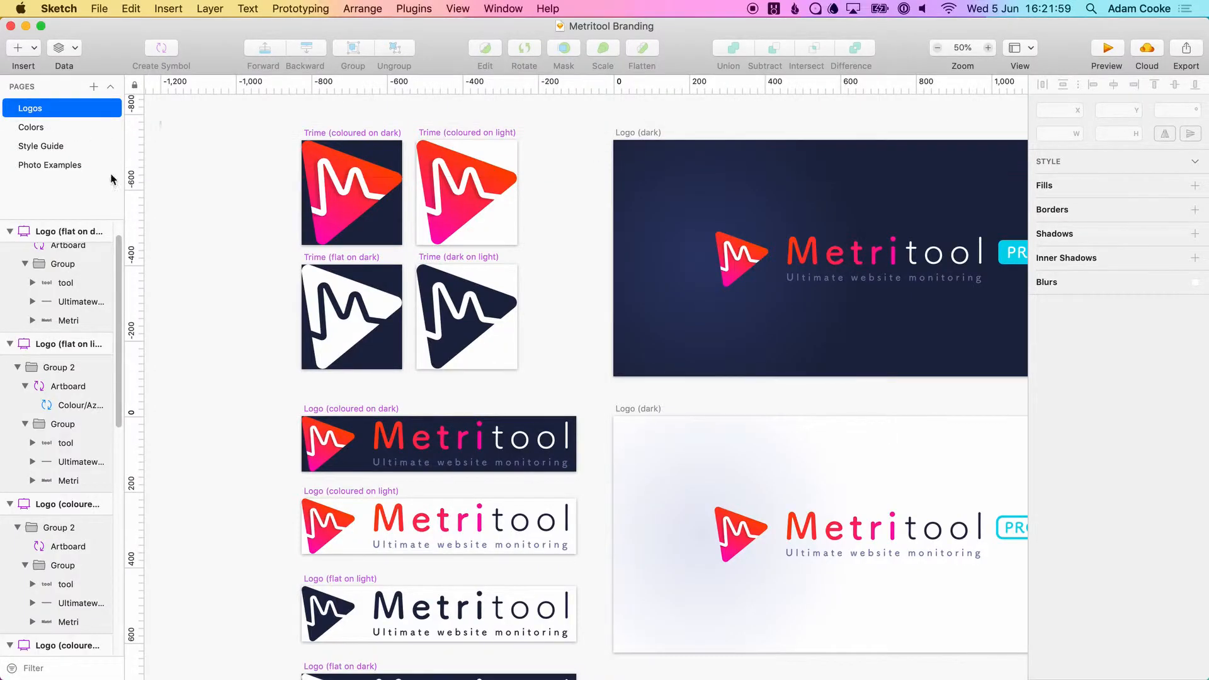
pyautogui.click(59, 129)
pyautogui.click(831, 334)
pyautogui.moveTo(831, 333); pyautogui.dragTo(554, 103)
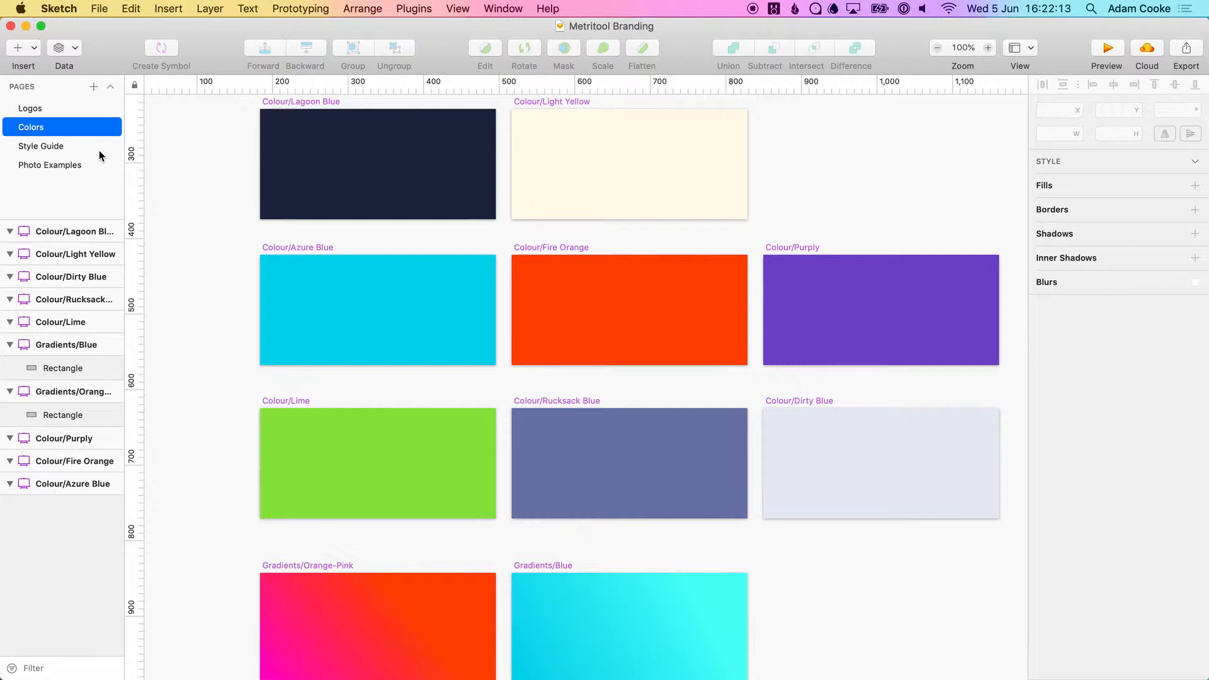
# Step: Inspect the Colour/Purply artboard's background color and show the document color presets for it
pyautogui.click(810, 314)
pyautogui.click(1192, 220)
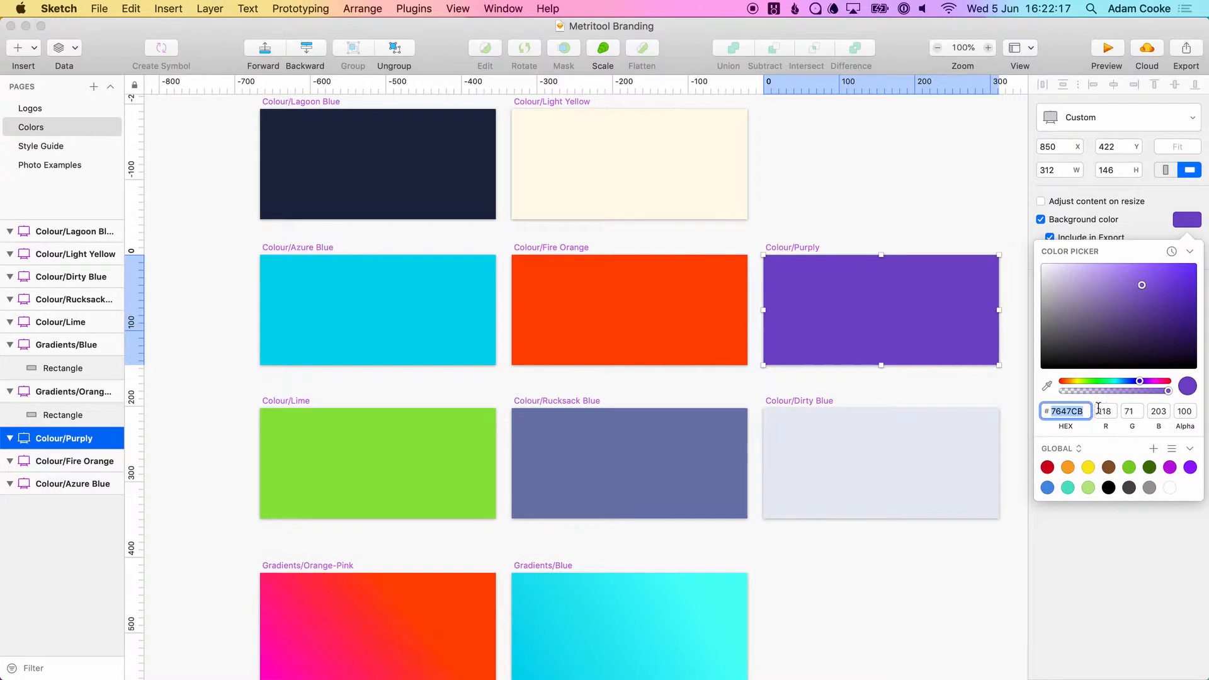
pyautogui.click(1070, 449)
pyautogui.click(1108, 467)
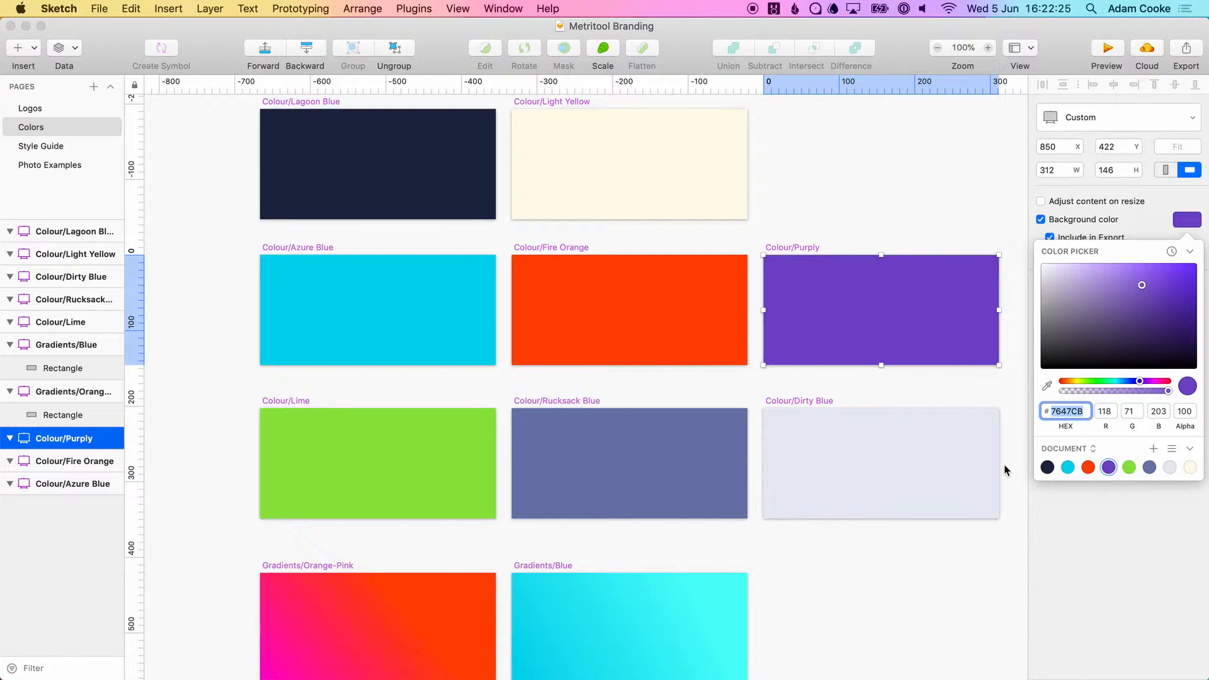
pyautogui.click(879, 156)
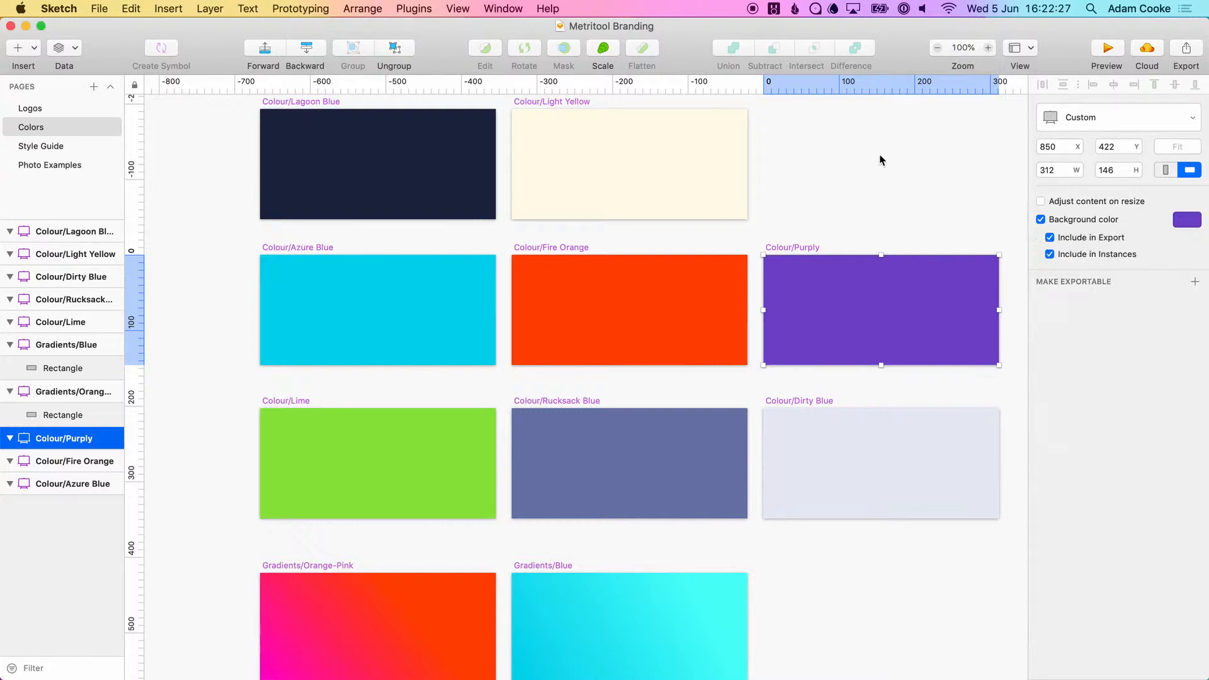
# Step: Save the branding document and create a new blank document
pyautogui.click(879, 156)
pyautogui.press('super+s')
pyautogui.press('super+n')
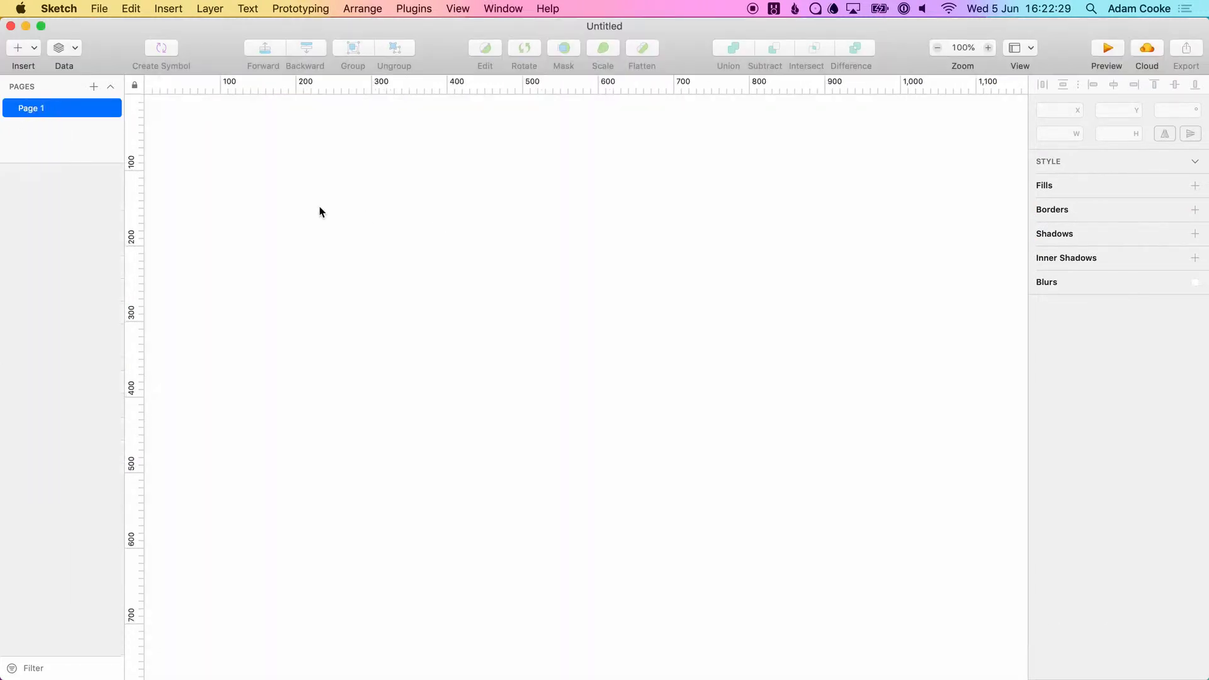
# Step: Draw an artboard about 814 by 814 on the blank page
pyautogui.press('a')
pyautogui.moveTo(313, 133)
pyautogui.mouseDown()
pyautogui.moveTo(922, 576)
pyautogui.moveTo(914, 568)
pyautogui.mouseUp()
pyautogui.press('a')
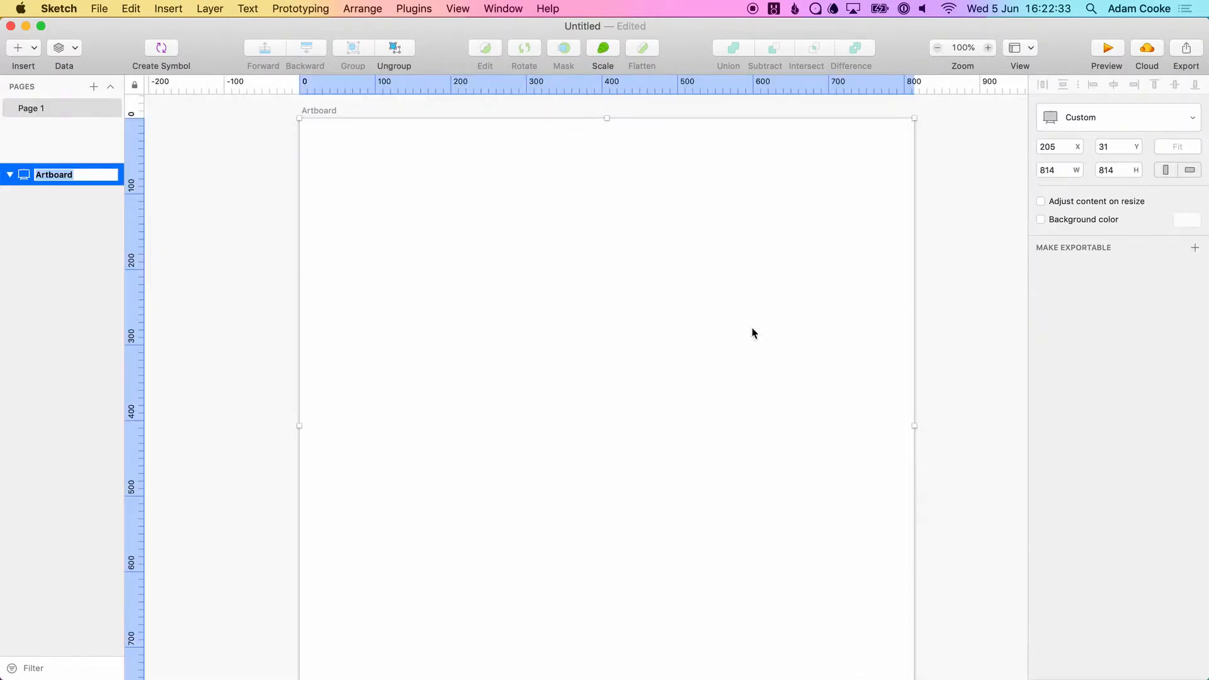
pyautogui.click(730, 104)
# Step: Draw a rectangle about 592 by 126 near the artboard's upper edge, centred horizontally
pyautogui.press('r')
pyautogui.moveTo(375, 164); pyautogui.dragTo(824, 262)
pyautogui.moveTo(637, 229)
pyautogui.mouseDown()
pyautogui.moveTo(661, 240)
pyautogui.moveTo(648, 234)
pyautogui.mouseUp()
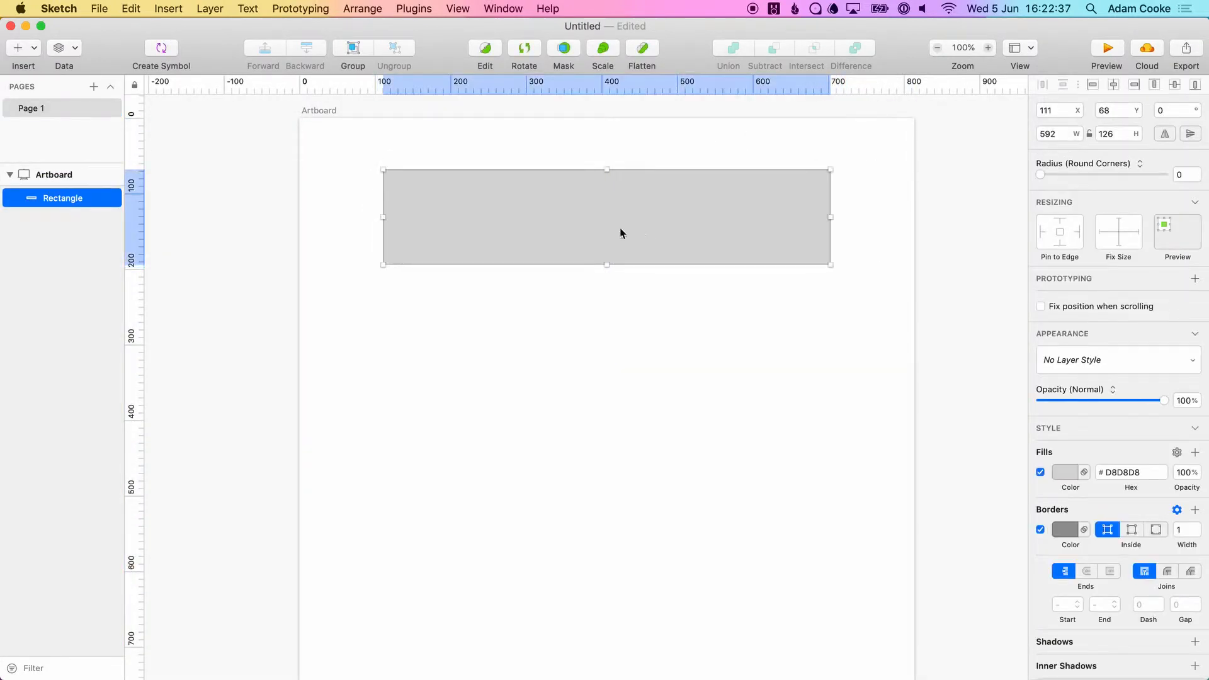
# Step: Fill the rectangle with azure blue 00D4EC from the Metritool Branding library colors and turn off its border
pyautogui.click(1064, 470)
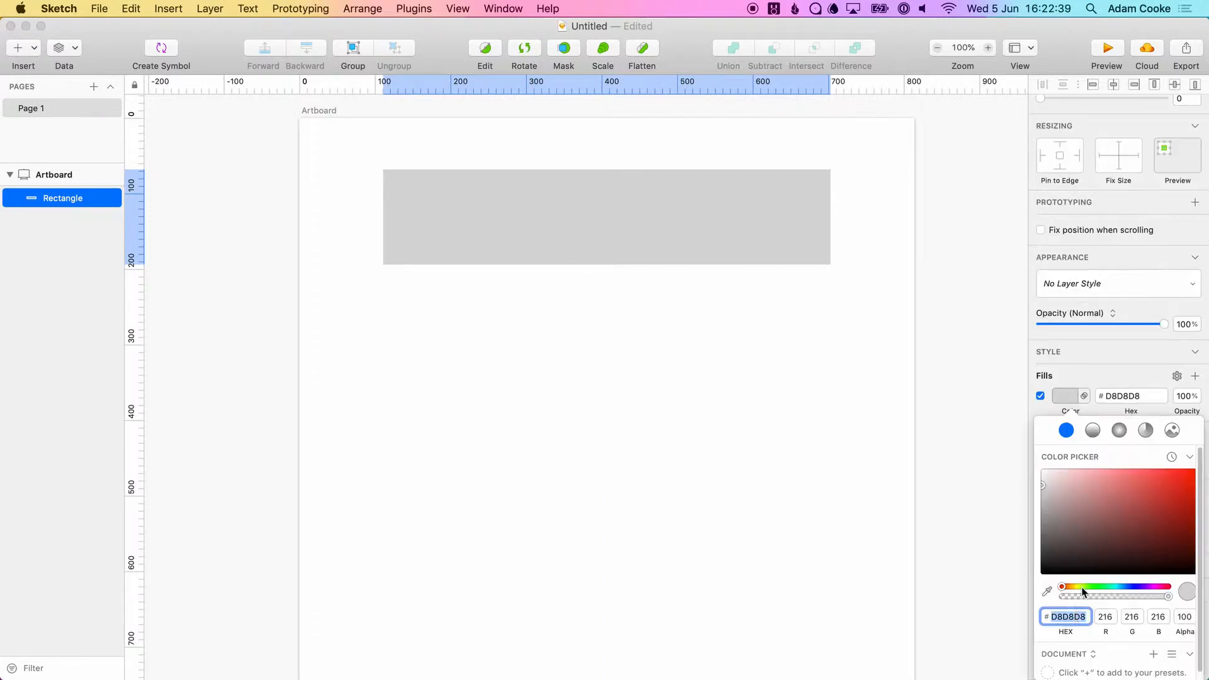
pyautogui.scroll(-1, 1070, 629)
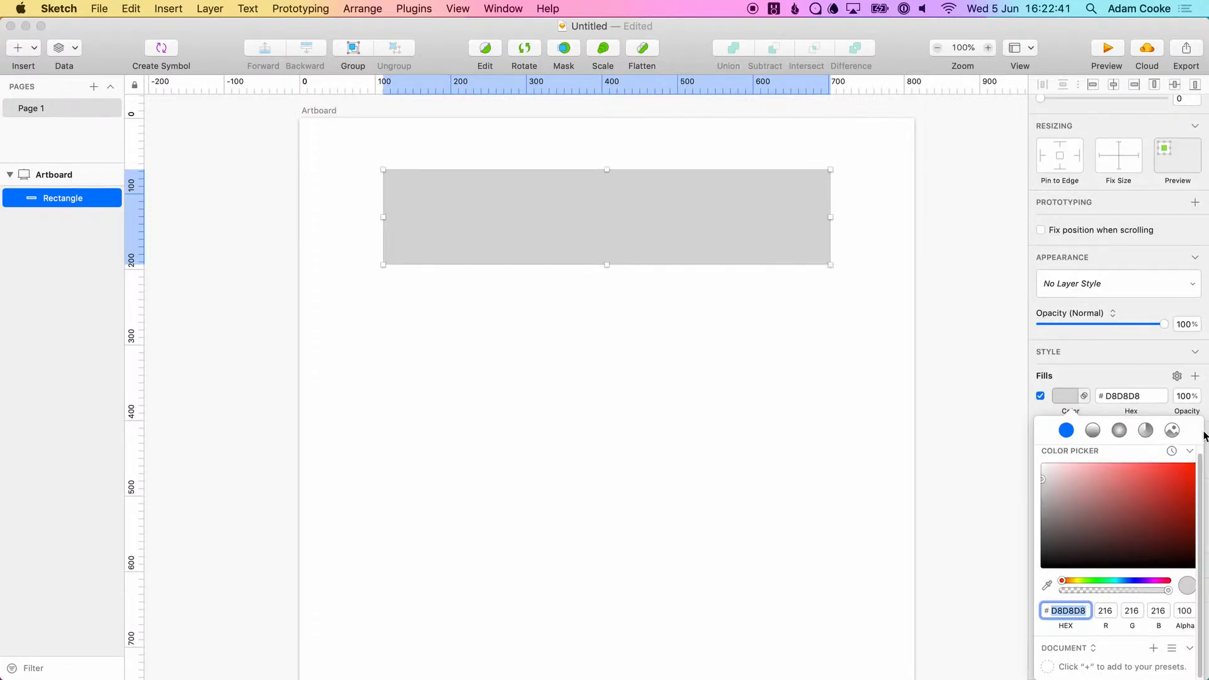
pyautogui.click(1070, 648)
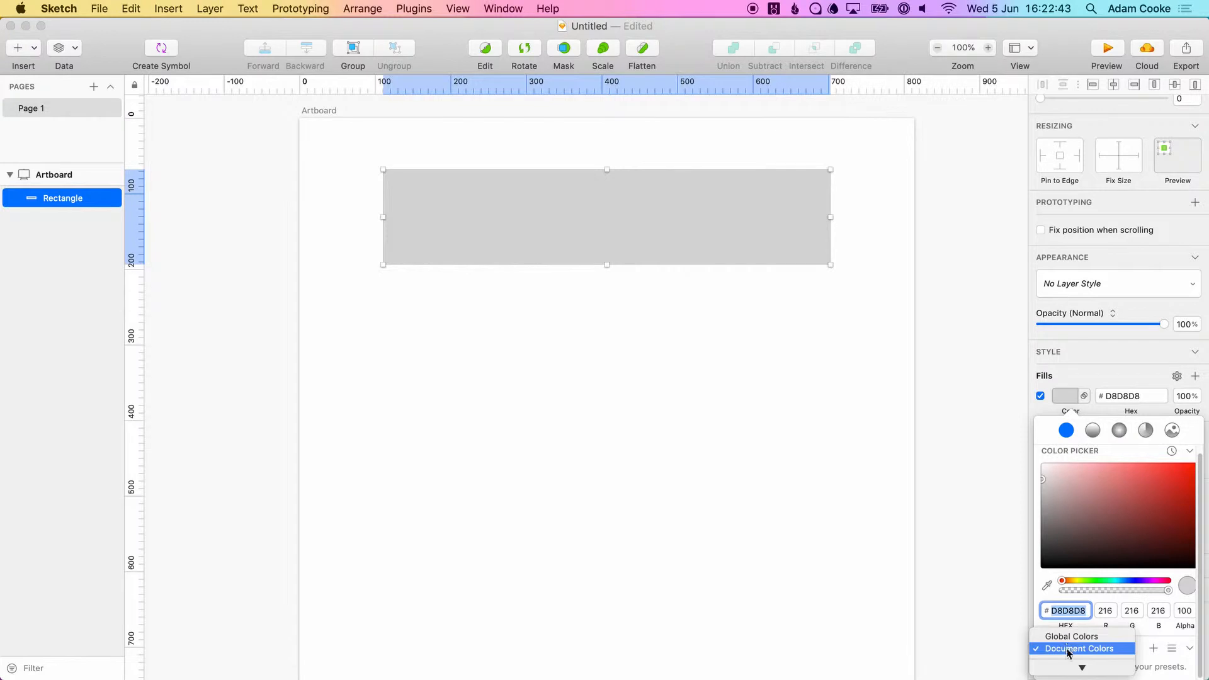
pyautogui.click(1079, 664)
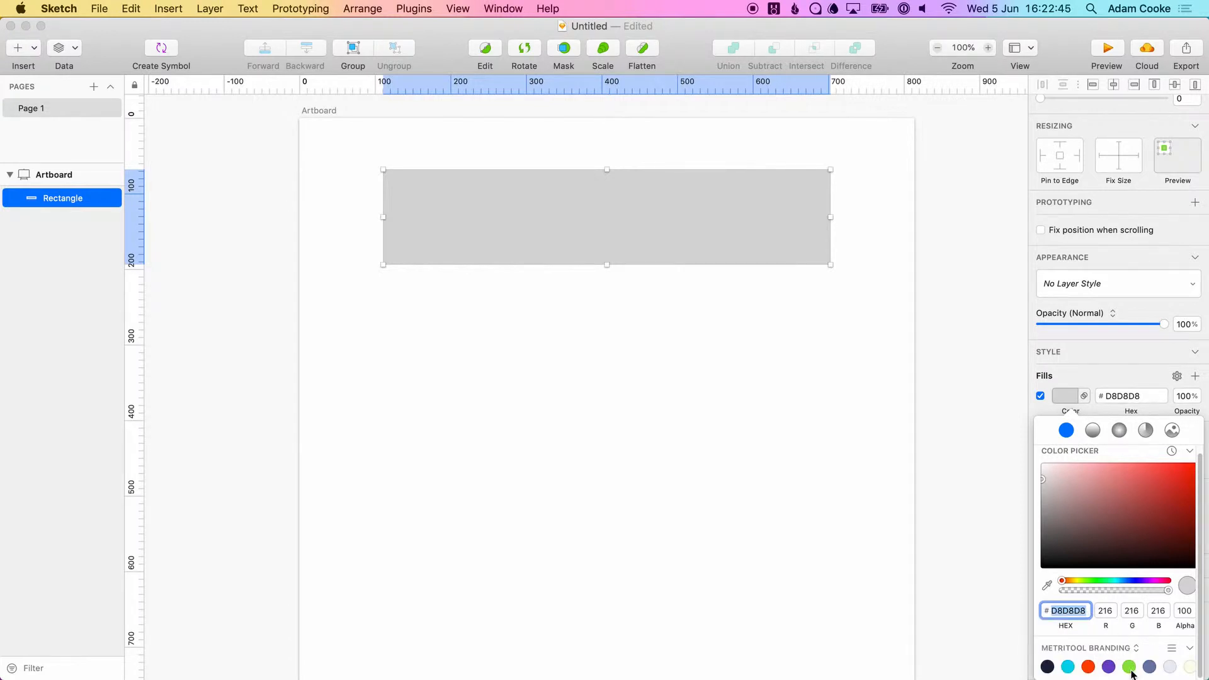
pyautogui.click(1068, 666)
pyautogui.click(672, 381)
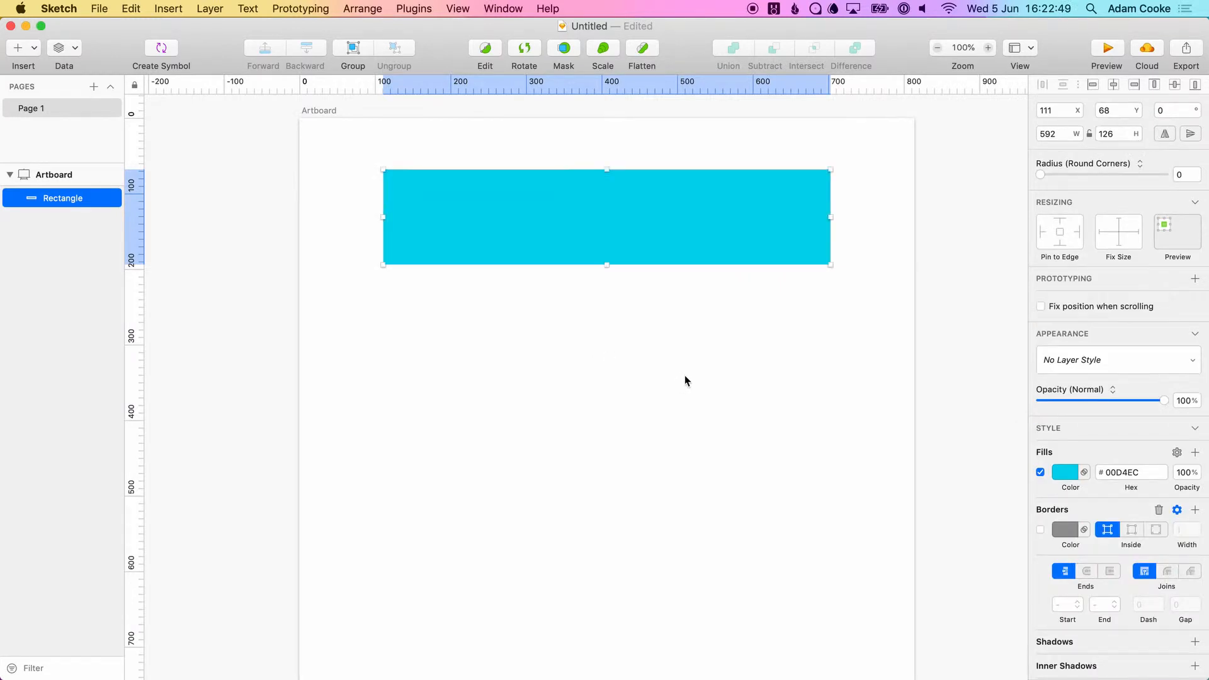
# Step: Place the Metritool Branding symbol Trime (flat on dark), about 46 by 46, near the blue rectangle's left end, centred vertically
pyautogui.click(33, 48)
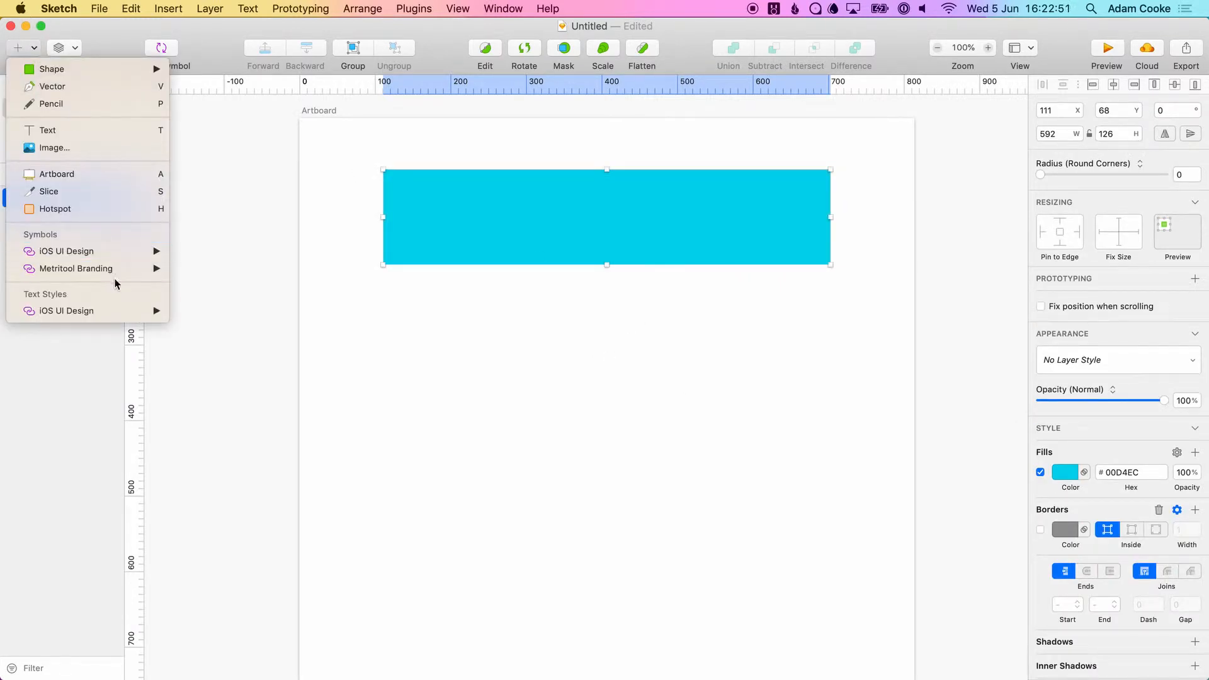
pyautogui.moveTo(142, 270)
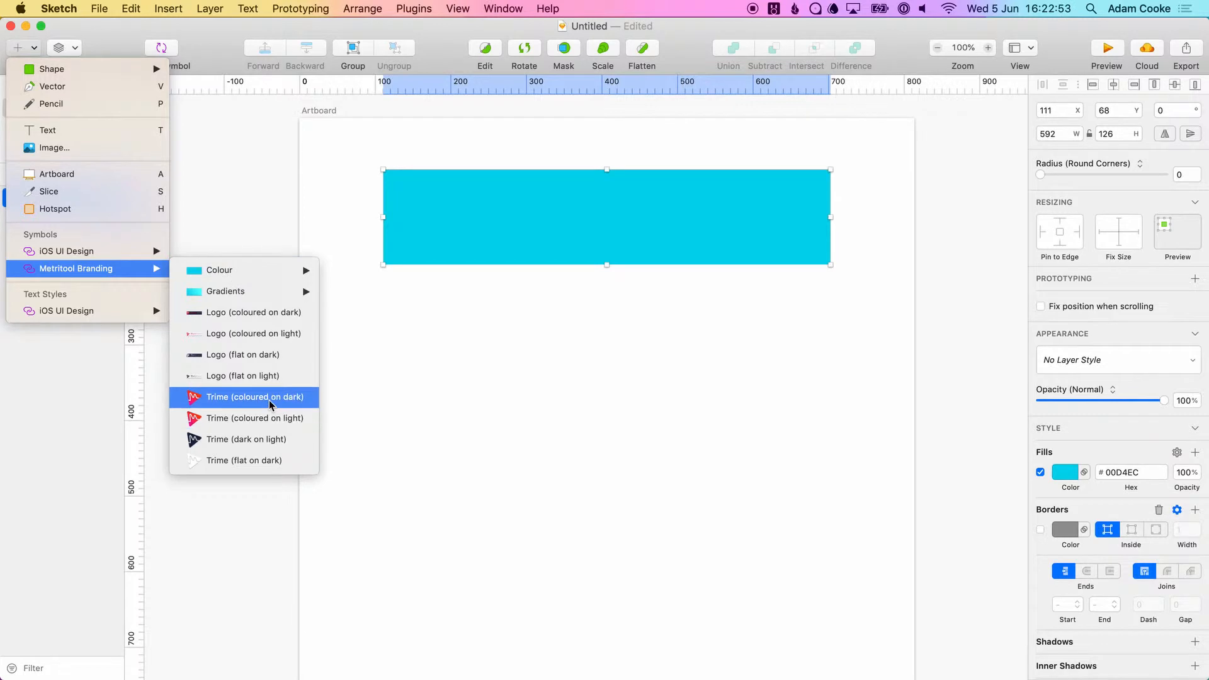
pyautogui.click(265, 461)
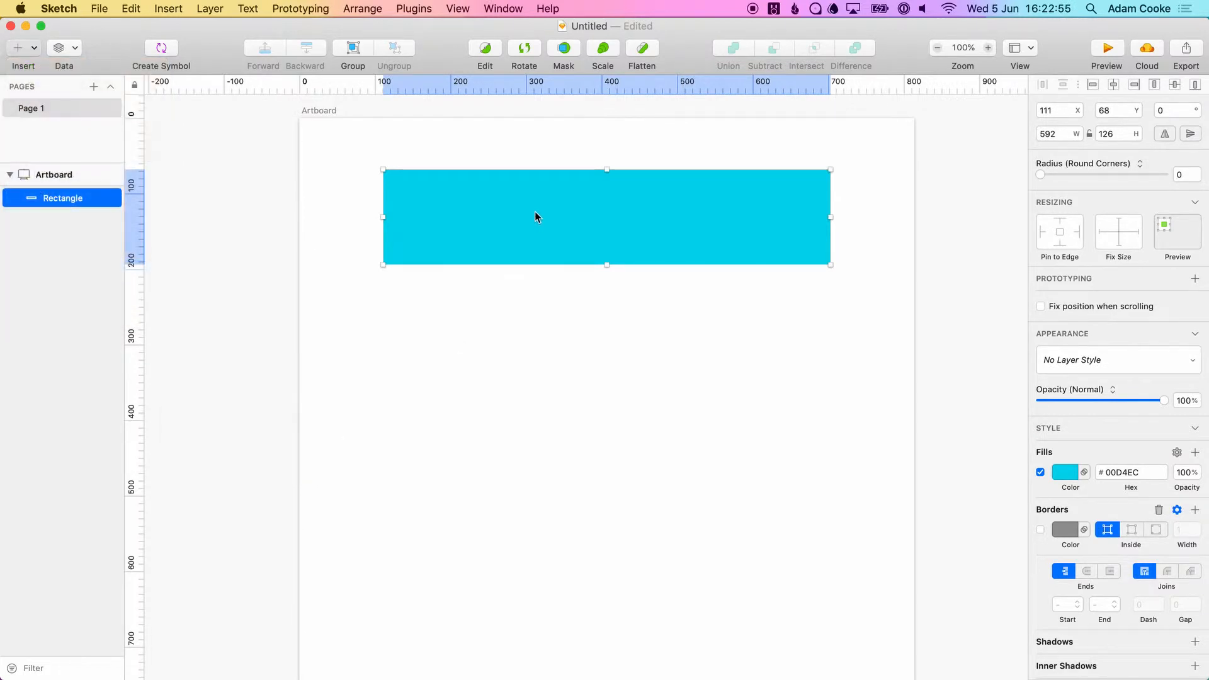
pyautogui.click(526, 214)
pyautogui.moveTo(528, 234); pyautogui.dragTo(602, 347)
pyautogui.moveTo(697, 427); pyautogui.dragTo(434, 226)
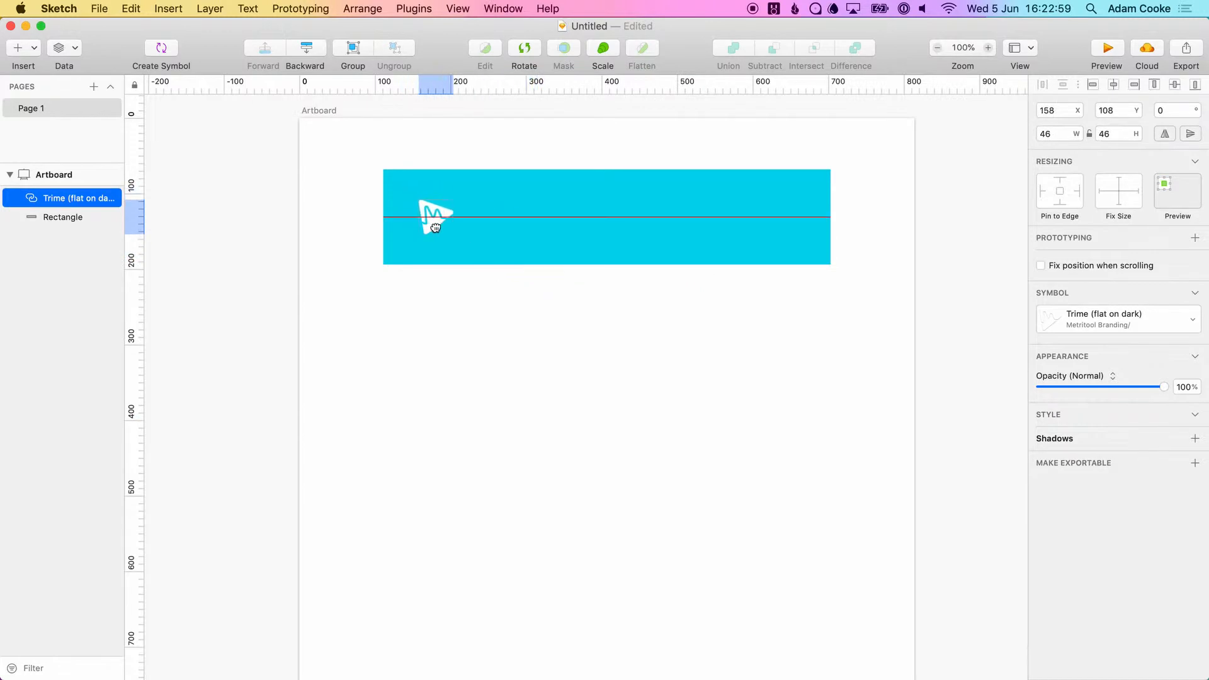
pyautogui.click(584, 405)
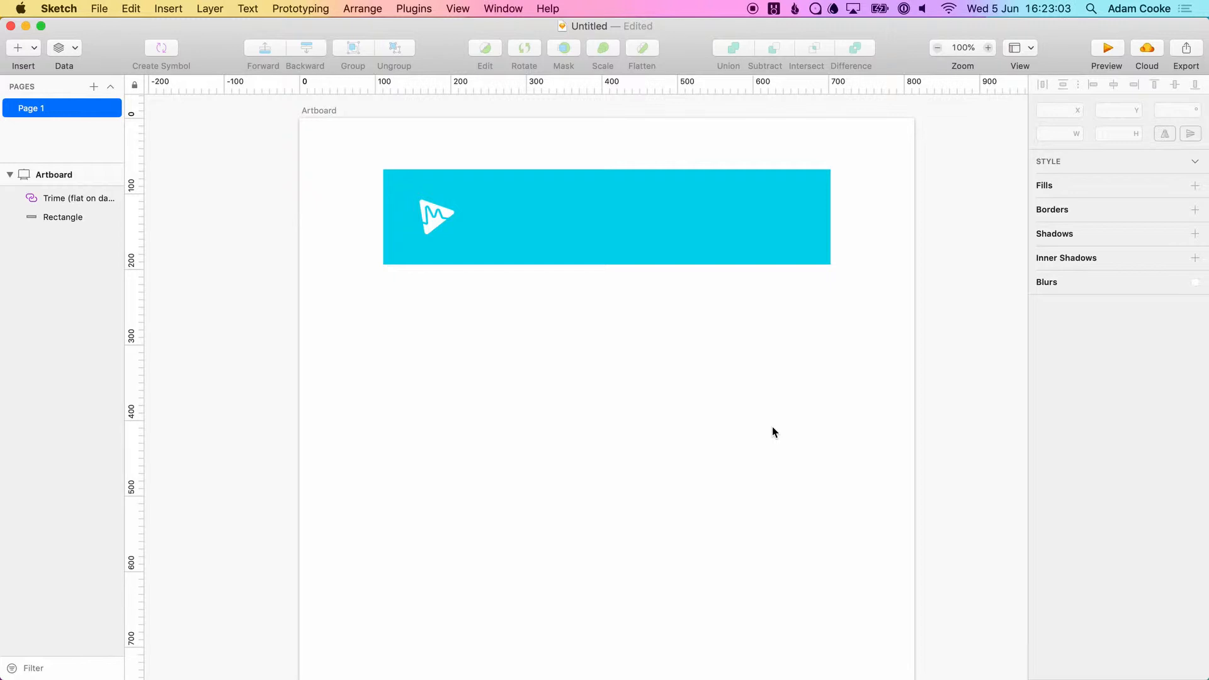
# Step: Close the untitled document without saving it and return to the Metritool Branding document
pyautogui.press('super+s')
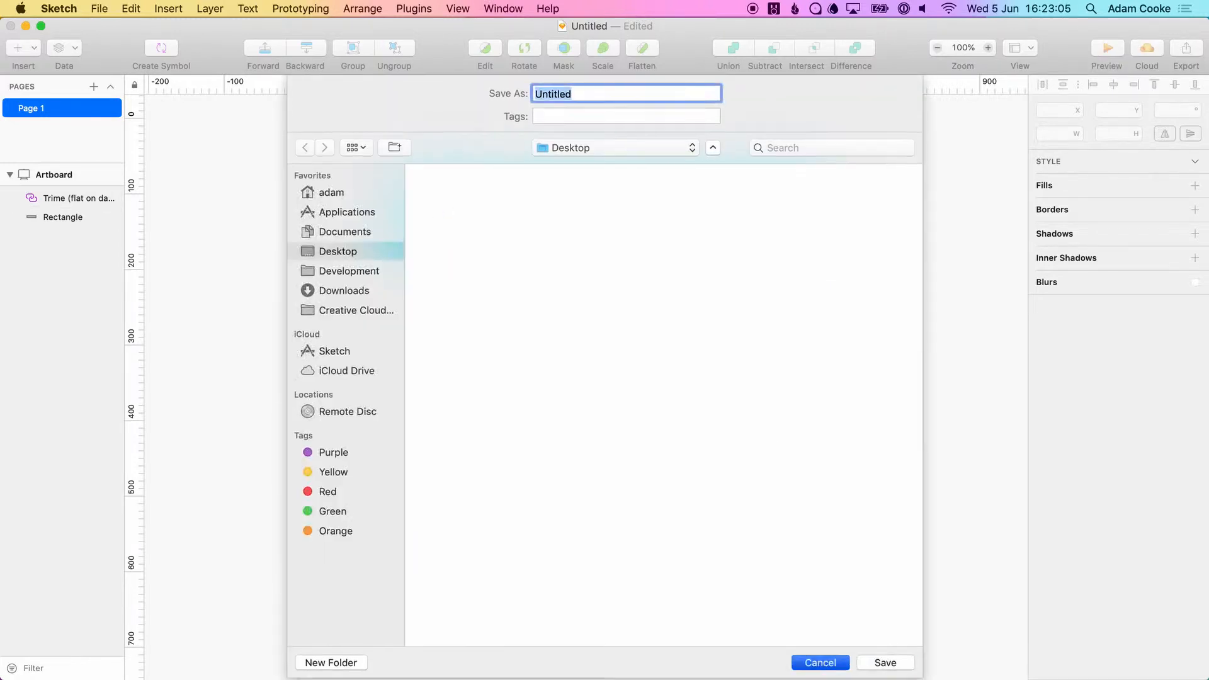
pyautogui.press('Escape')
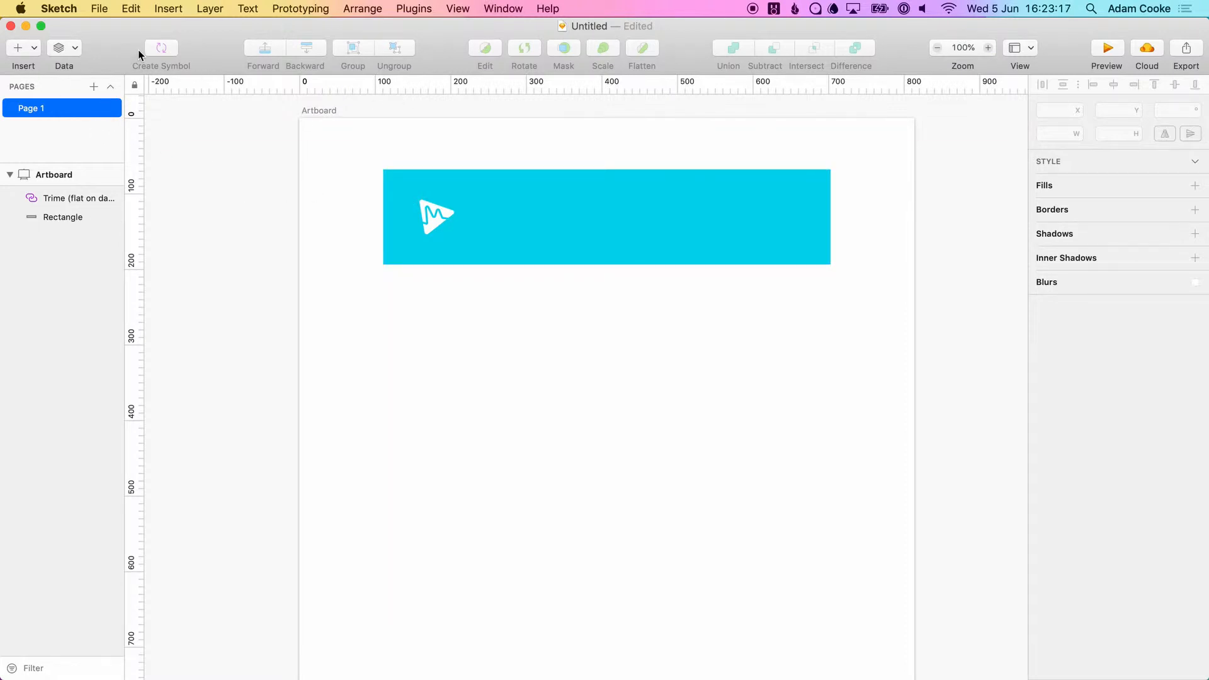
pyautogui.click(13, 28)
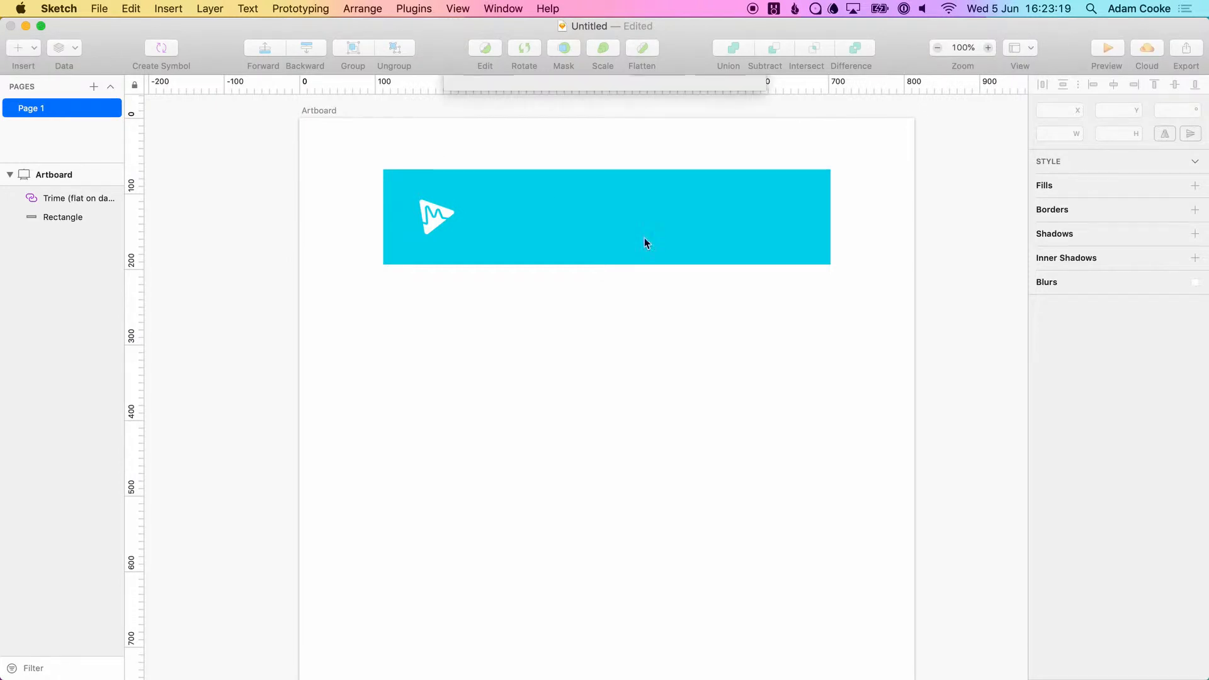
pyautogui.click(491, 255)
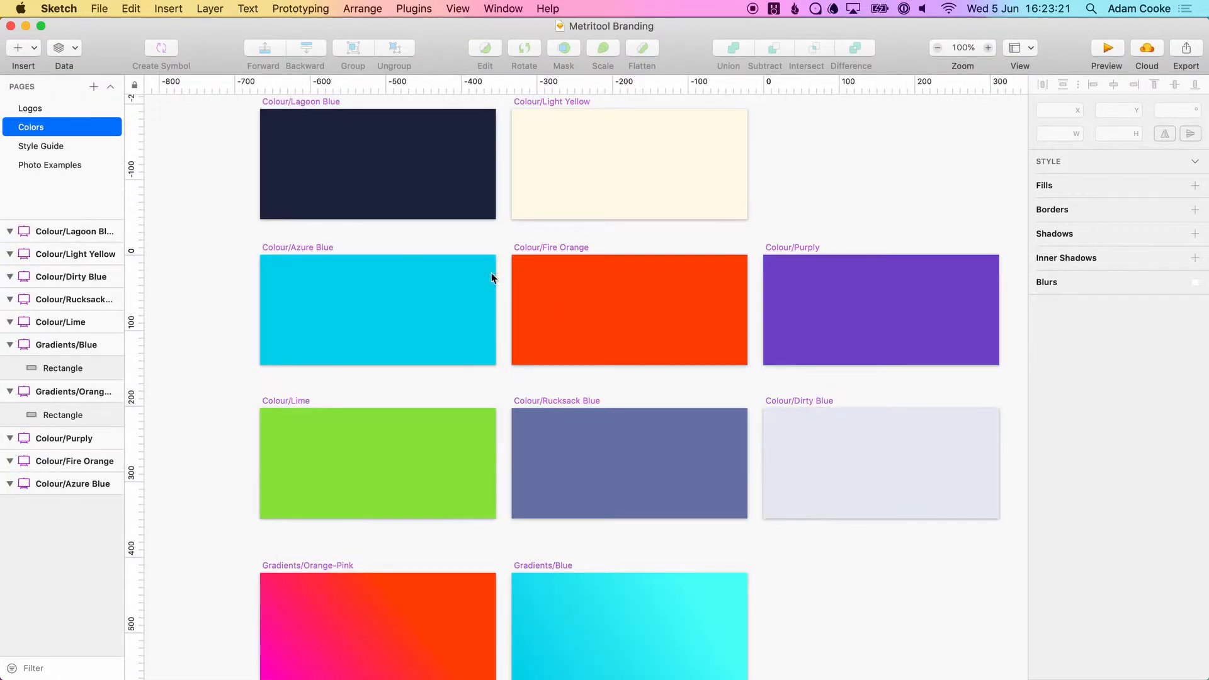
# Step: Read through the Style Guide page, examining its colours, logotype rules and the Pro lozenge example
pyautogui.click(60, 146)
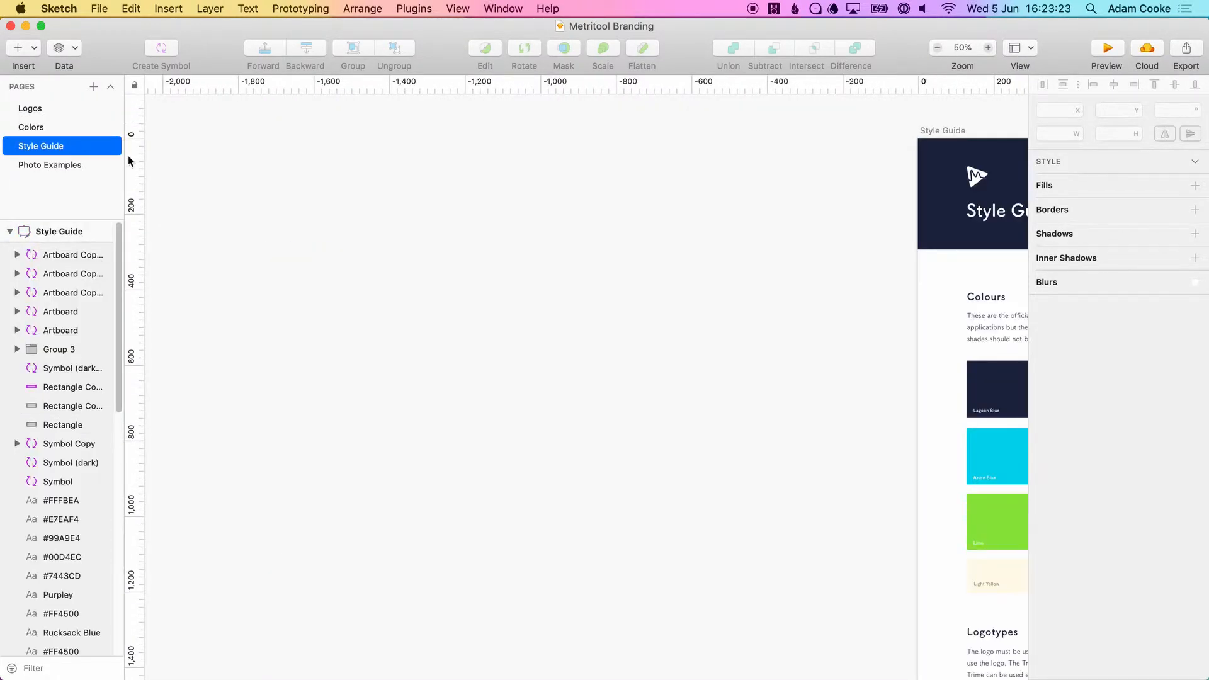
pyautogui.click(545, 182)
pyautogui.moveTo(489, 282); pyautogui.dragTo(493, 343)
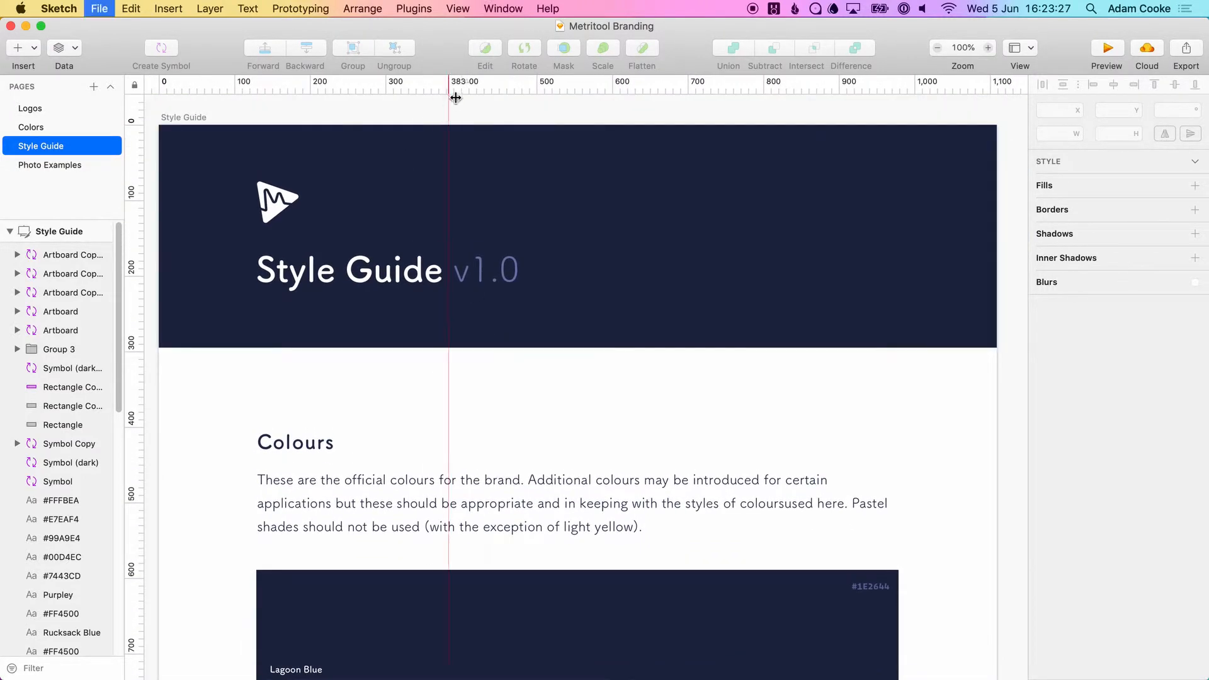
pyautogui.moveTo(553, 606); pyautogui.dragTo(558, 226)
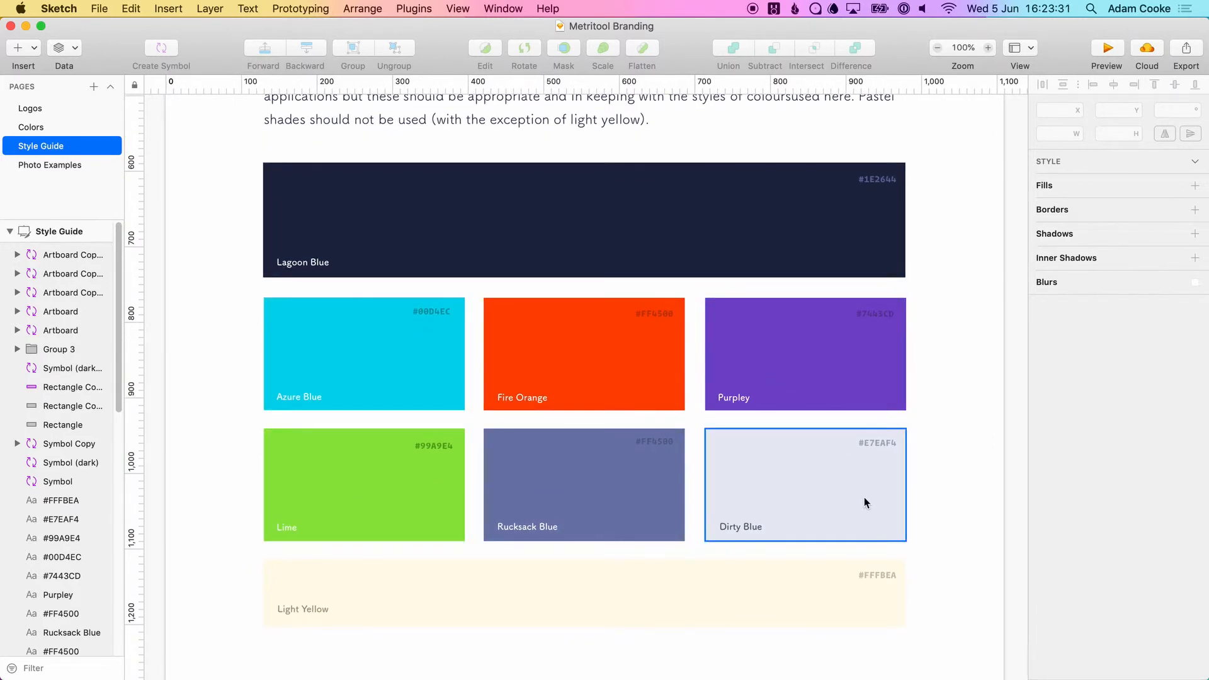
pyautogui.scroll(-10, 944, 491)
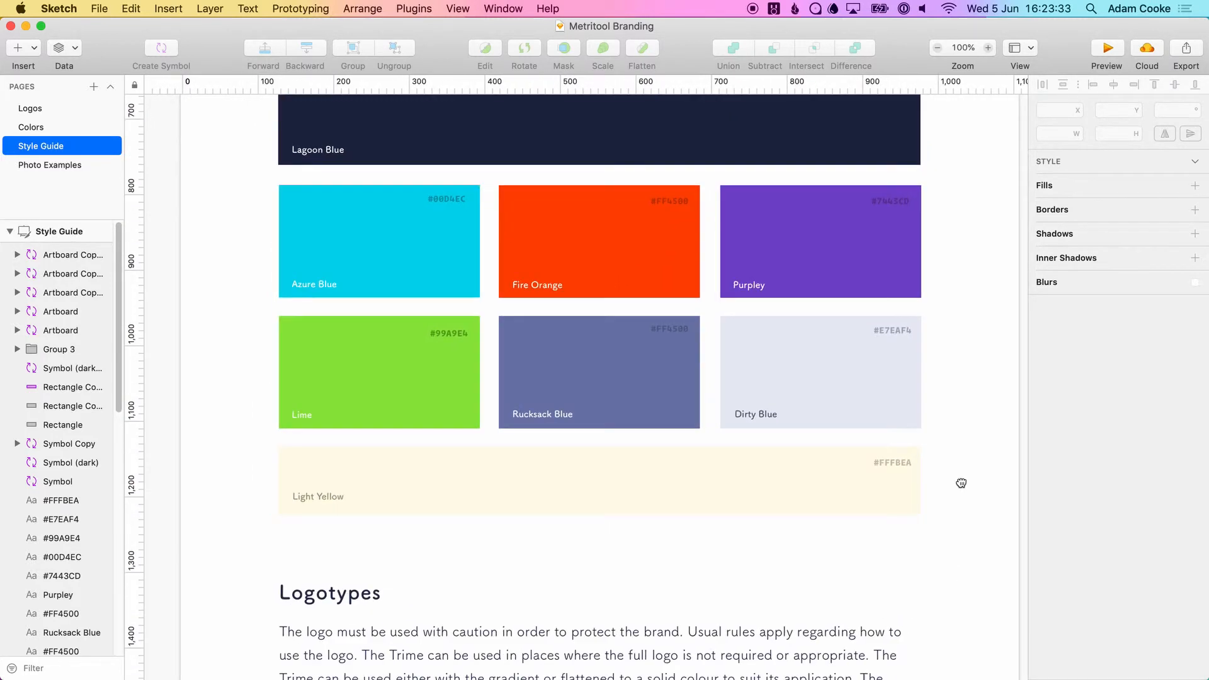
pyautogui.moveTo(888, 636); pyautogui.dragTo(904, 276)
pyautogui.moveTo(903, 677)
pyautogui.mouseDown()
pyautogui.moveTo(921, 617)
pyautogui.moveTo(923, 677)
pyautogui.mouseUp()
pyautogui.scroll(-8, 954, 441)
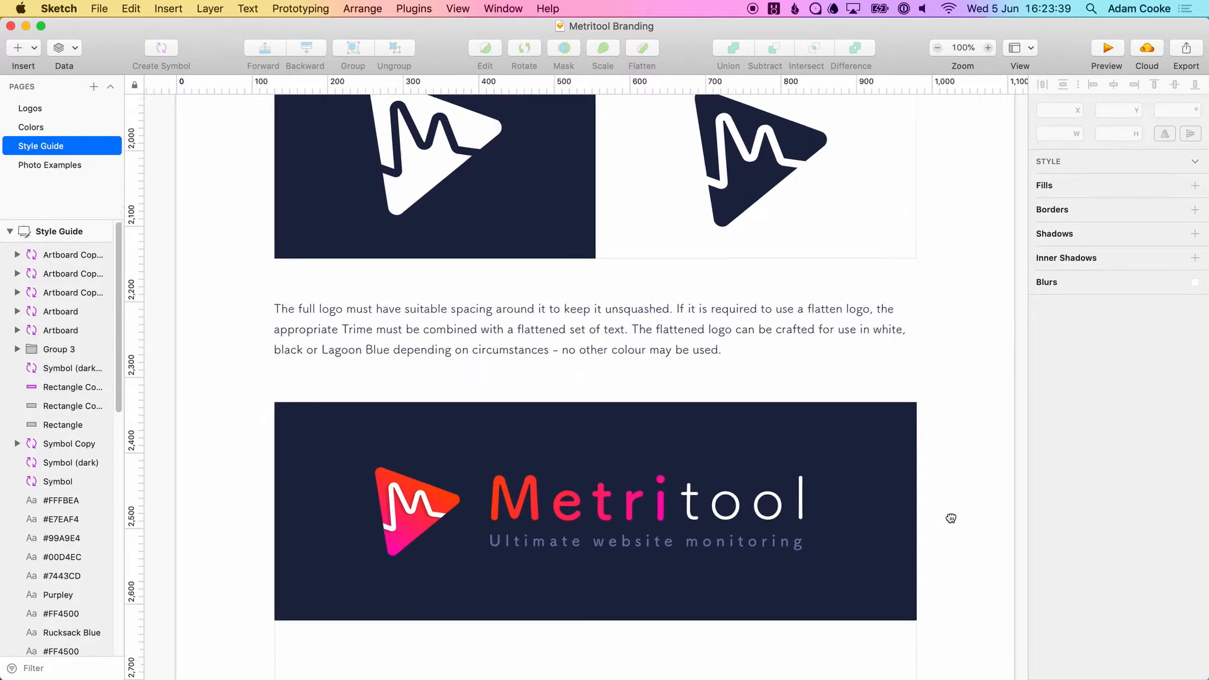
pyautogui.scroll(-4, 924, 503)
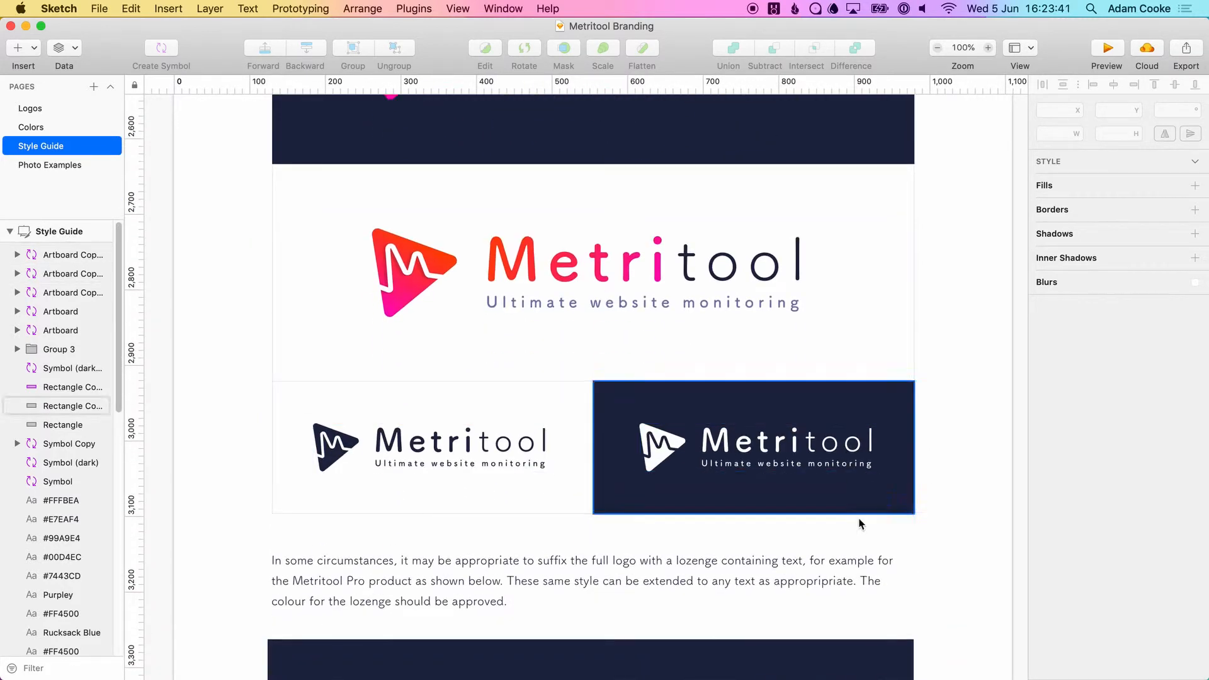
pyautogui.scroll(-4, 882, 415)
pyautogui.scroll(-1, 927, 352)
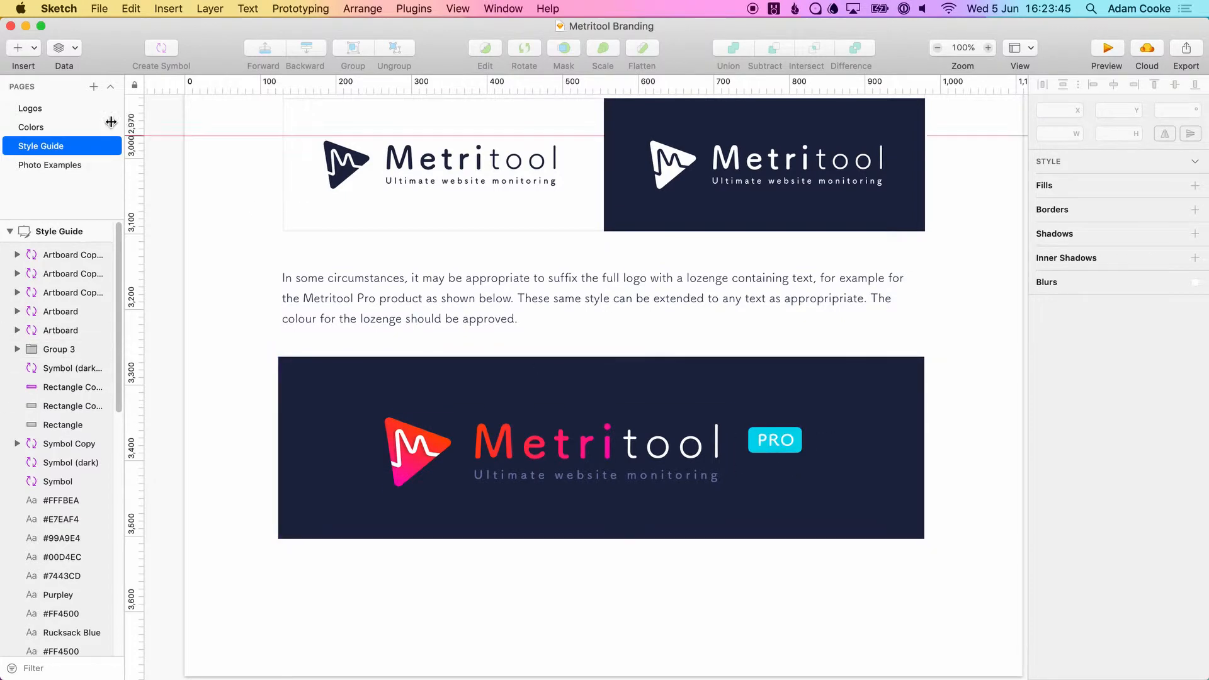
# Step: Examine the two advertising artboards on the Photo Examples page
pyautogui.click(50, 165)
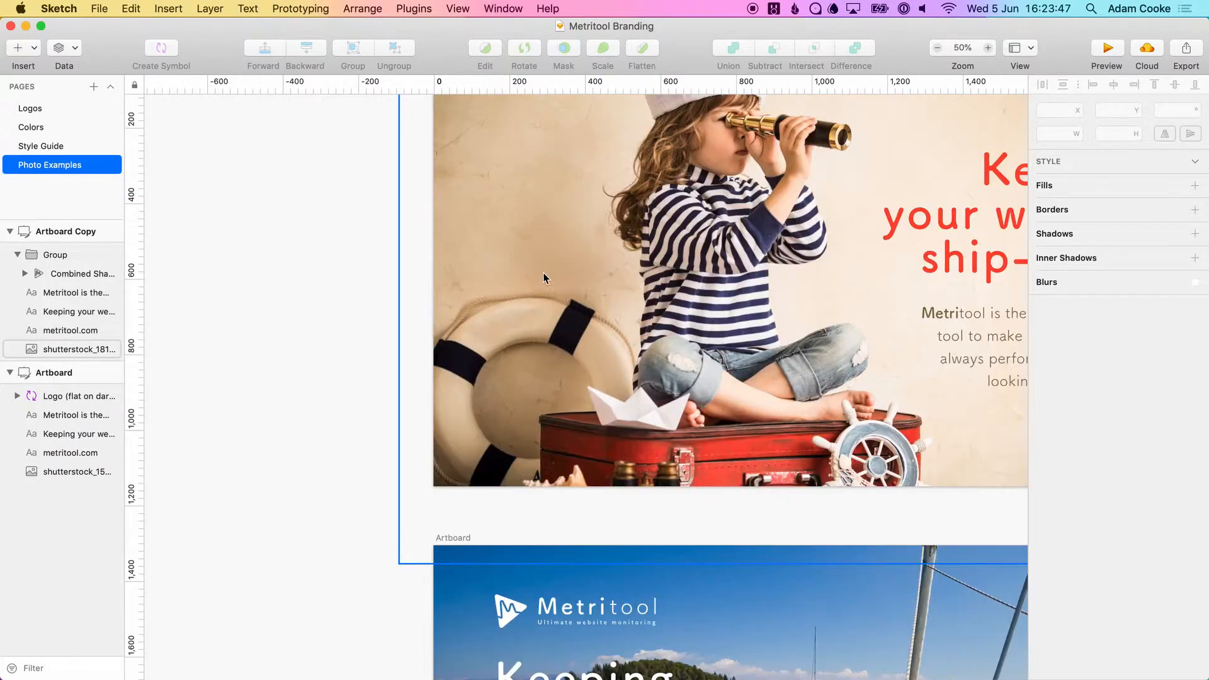
pyautogui.moveTo(673, 328); pyautogui.dragTo(447, 404)
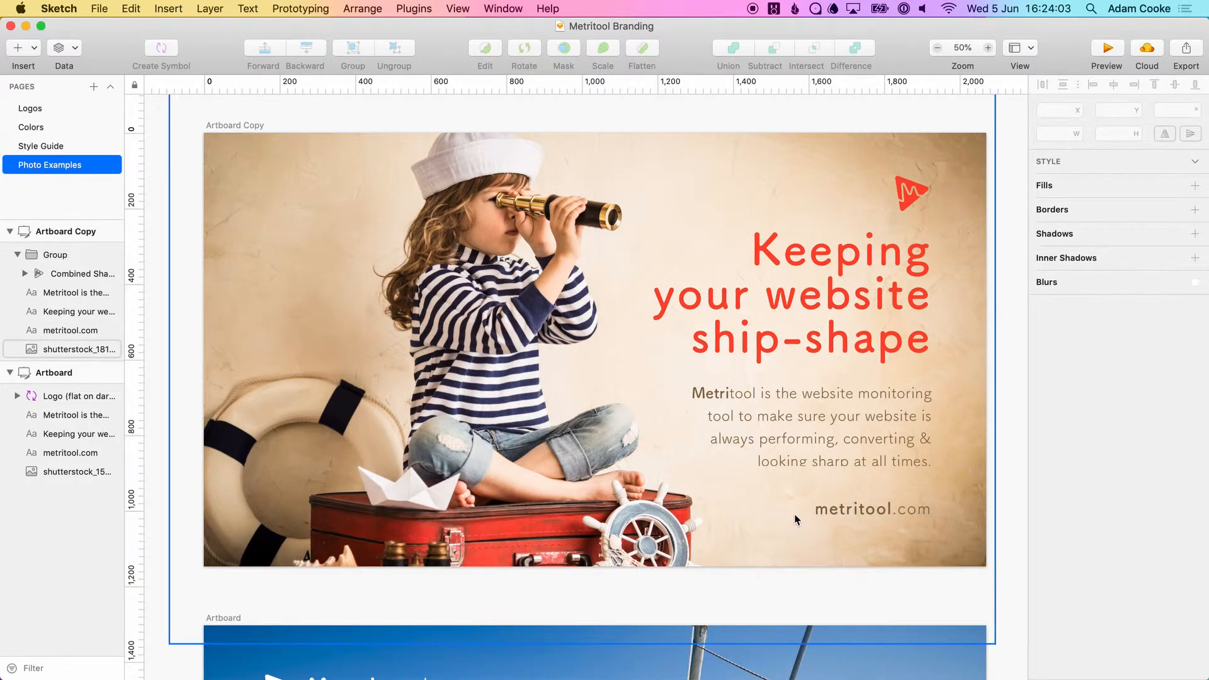
pyautogui.moveTo(747, 612); pyautogui.dragTo(732, 98)
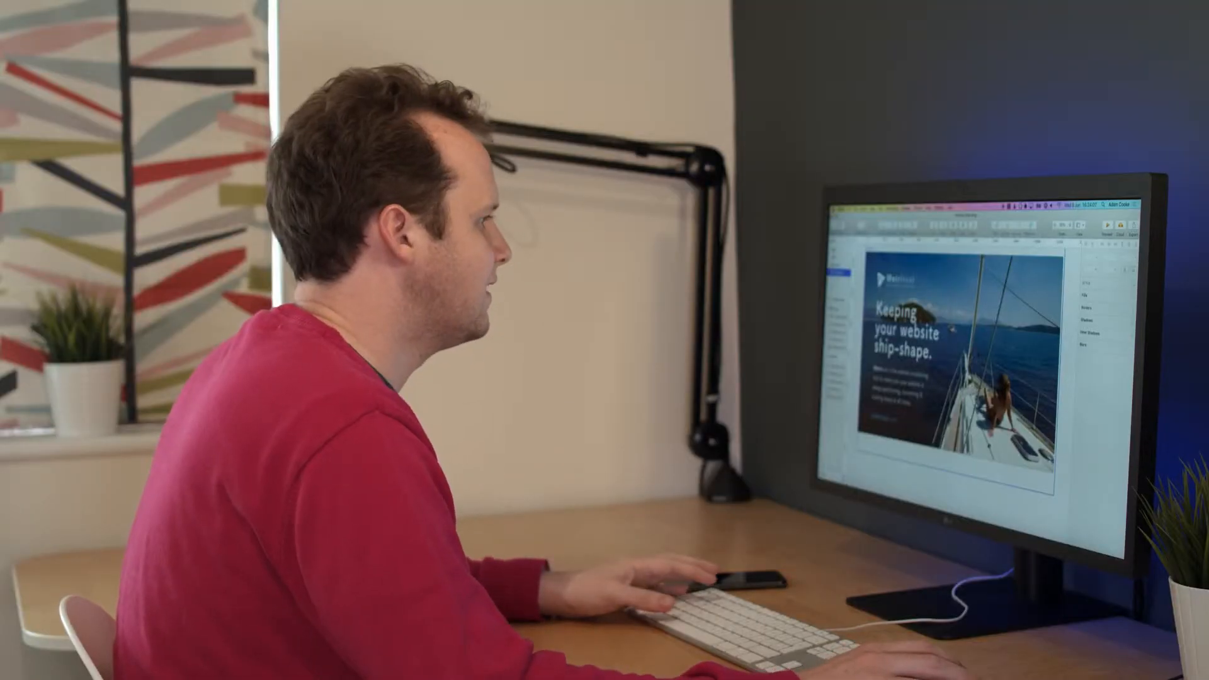
pyautogui.scroll(10, 579, 340)
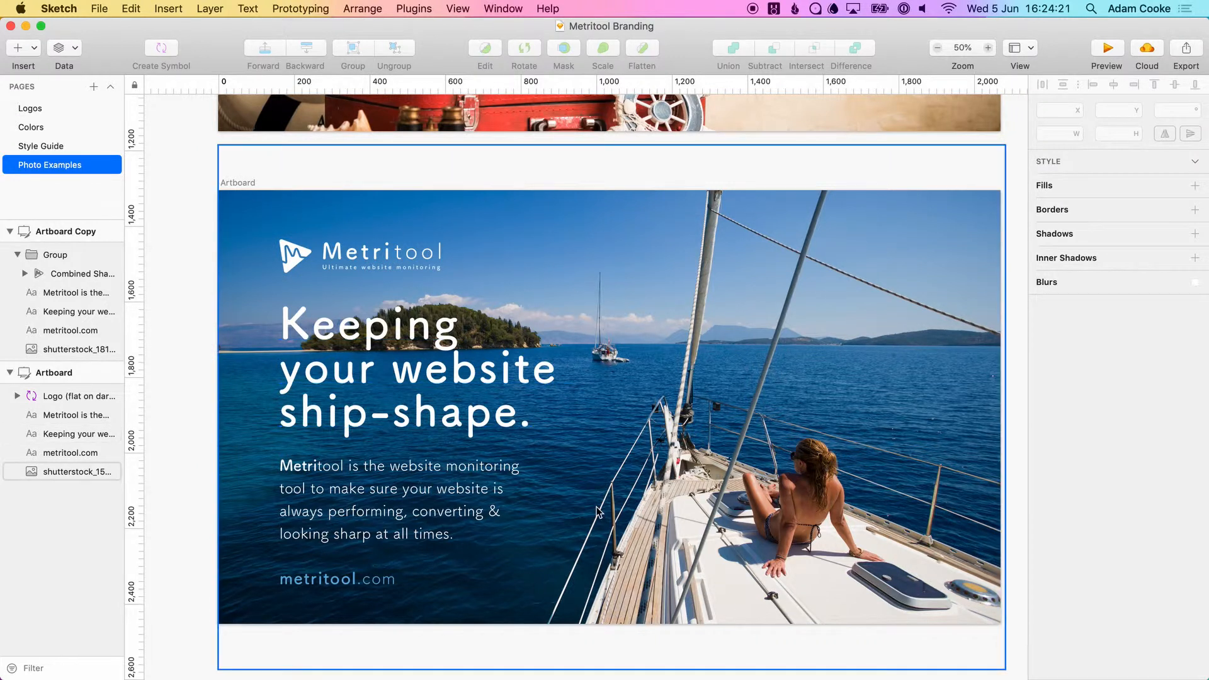
# Step: Go to the Logos page, then create a new document containing a square artboard about 478 by 478
pyautogui.click(74, 107)
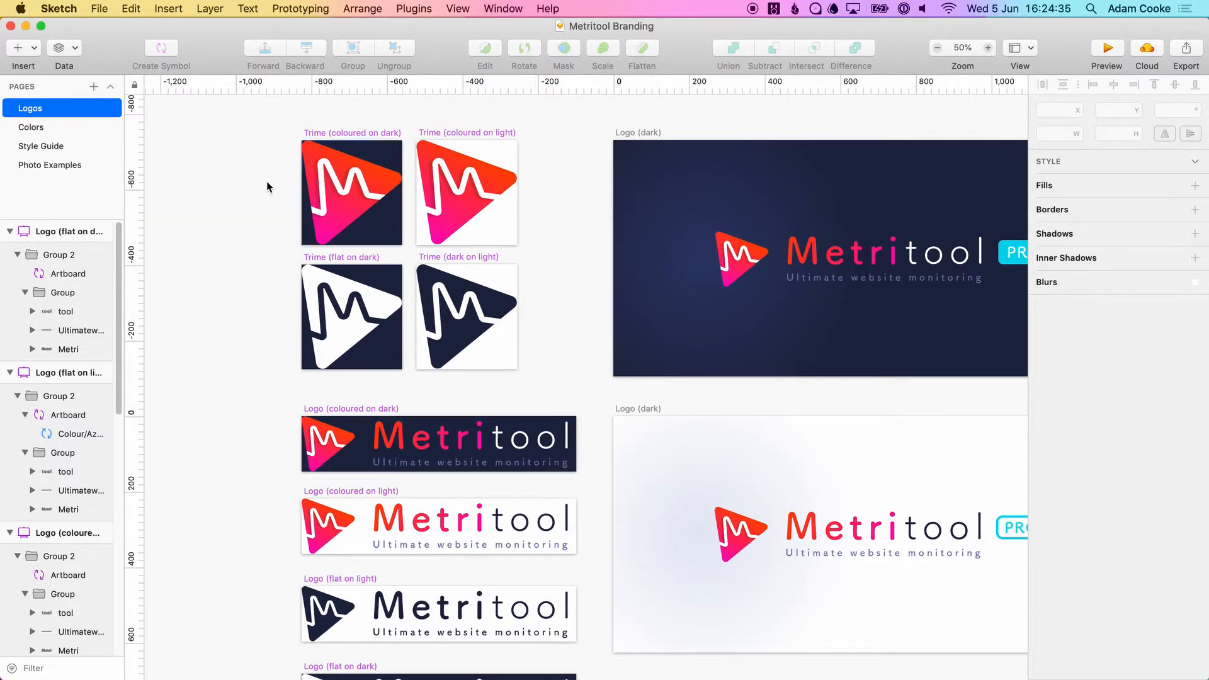
pyautogui.press('super+n')
pyautogui.press('a')
pyautogui.moveTo(342, 156); pyautogui.dragTo(703, 518)
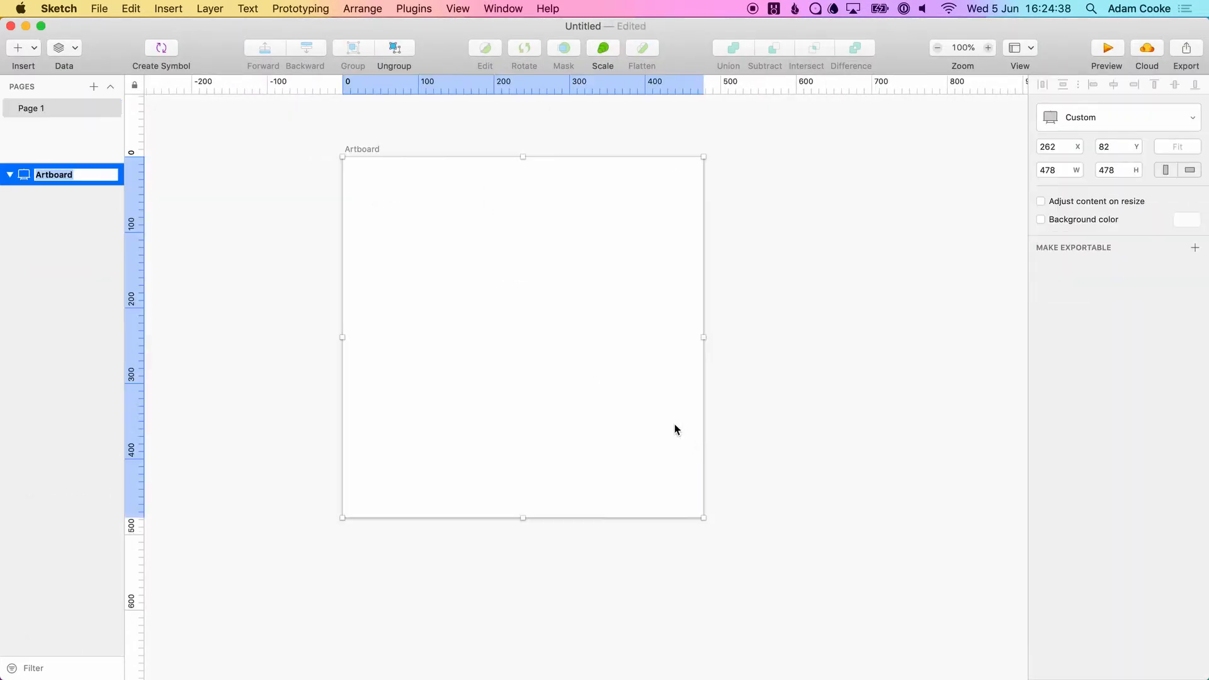
# Step: Insert the Metritool Branding symbol Trime (dark on light), 267 by 278, and centre it on the artboard
pyautogui.click(24, 47)
pyautogui.moveTo(118, 258)
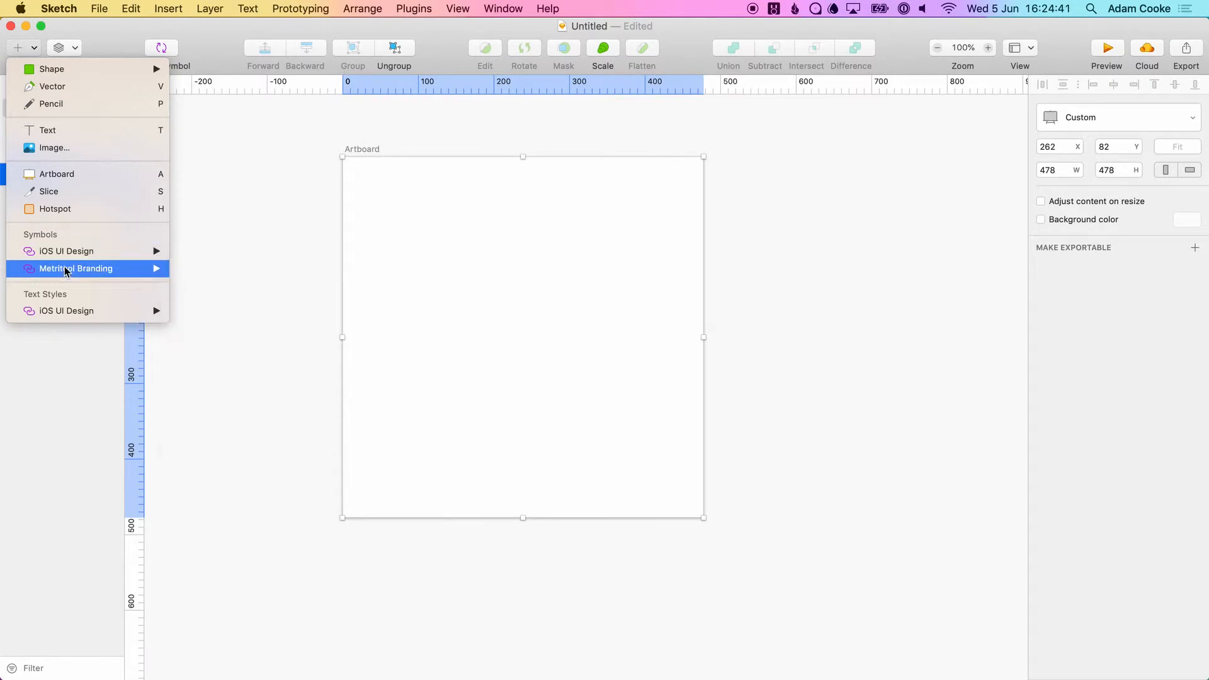
pyautogui.moveTo(68, 270)
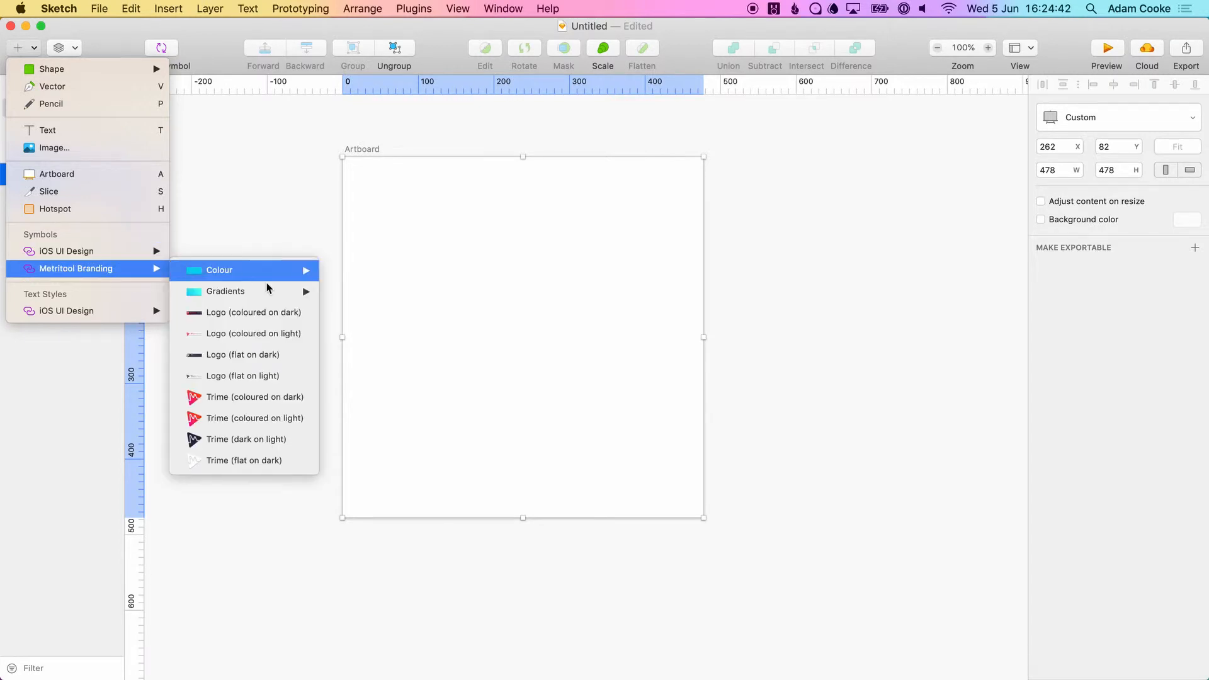
pyautogui.click(289, 445)
pyautogui.click(518, 286)
pyautogui.moveTo(518, 286); pyautogui.dragTo(527, 363)
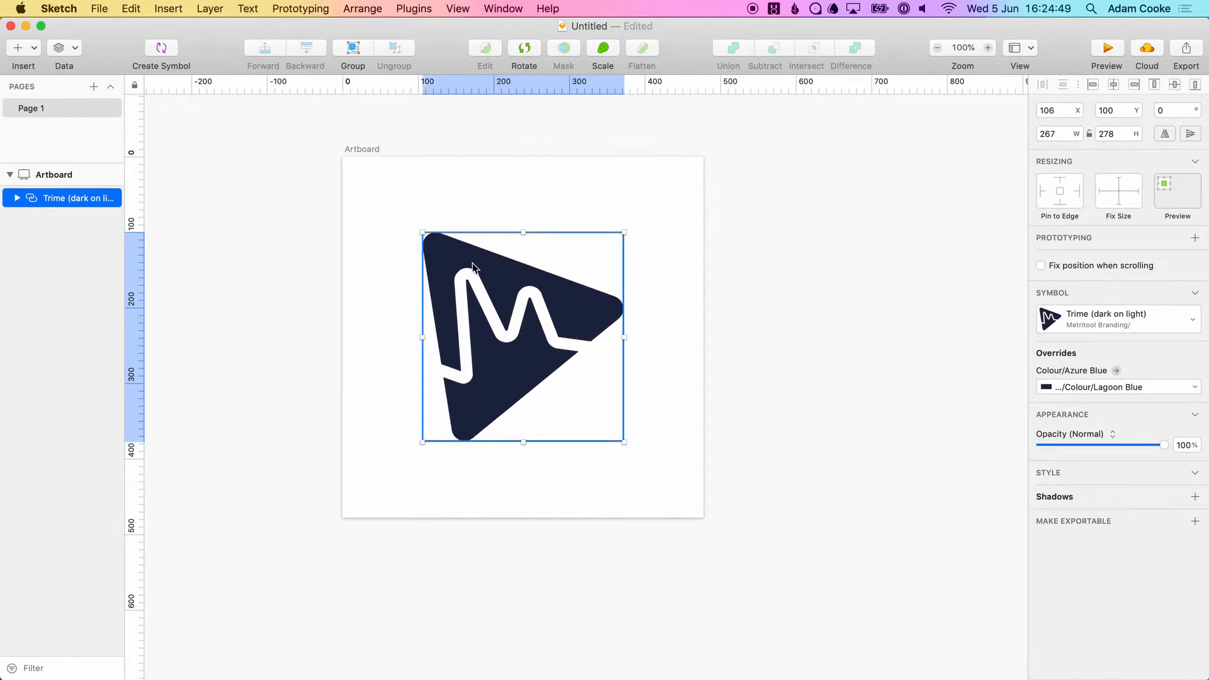
# Step: Override the Trime symbol's colour with Purply, then replace that with the Orange-Pink gradient
pyautogui.click(1086, 388)
pyautogui.moveTo(1089, 427)
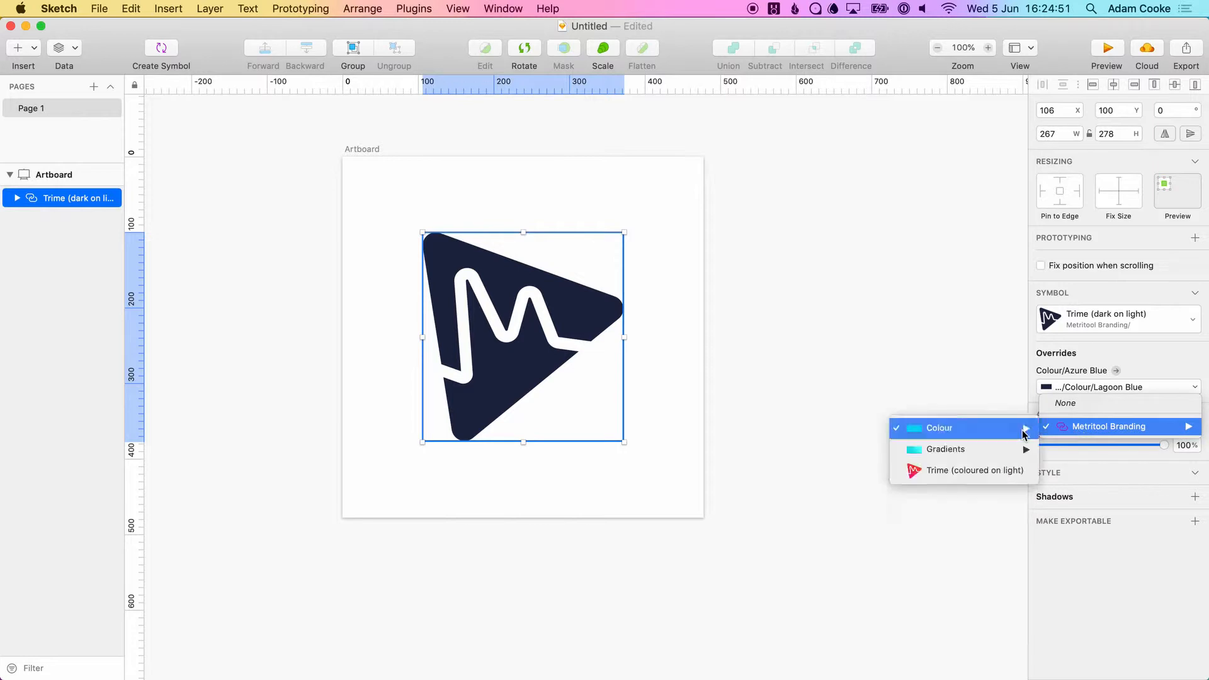
pyautogui.moveTo(1024, 433)
pyautogui.click(822, 561)
pyautogui.click(1055, 387)
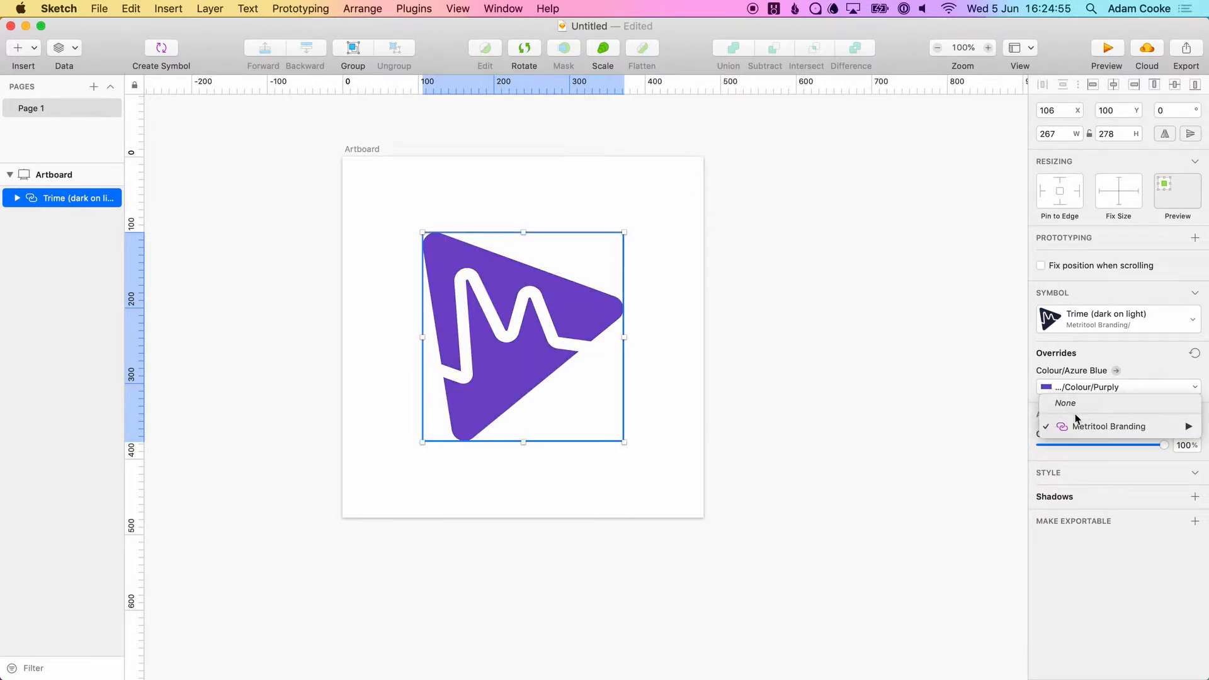
pyautogui.moveTo(1070, 430)
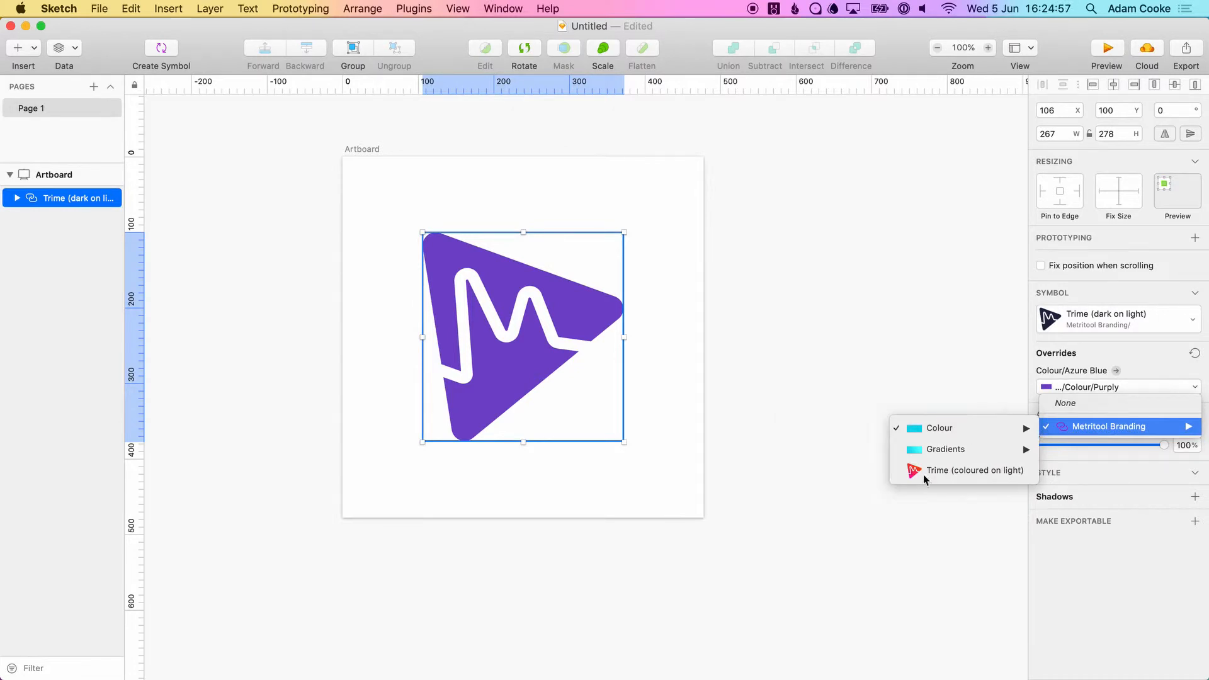
pyautogui.moveTo(941, 449)
pyautogui.click(830, 473)
# Step: Change the Trime symbol's colour override to the Blue gradient, then to the solid colour Light Yellow
pyautogui.click(1087, 385)
pyautogui.moveTo(1108, 426)
pyautogui.moveTo(944, 452)
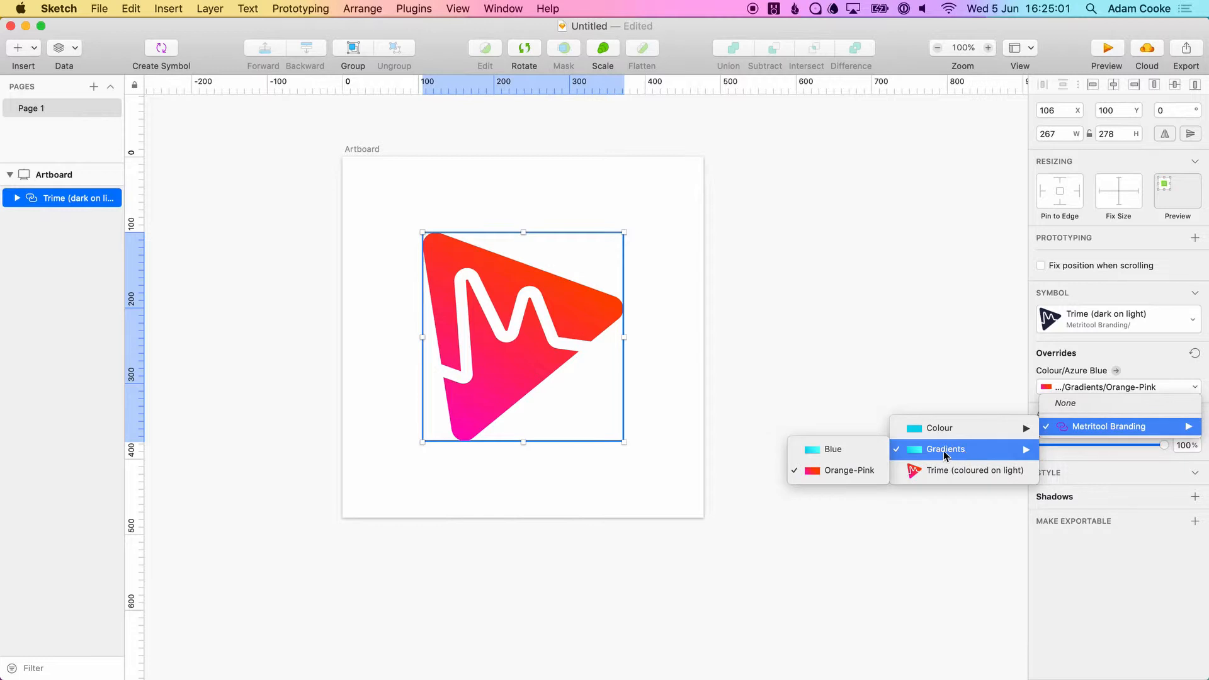
pyautogui.click(819, 451)
pyautogui.click(1111, 387)
pyautogui.moveTo(1066, 426)
pyautogui.moveTo(988, 427)
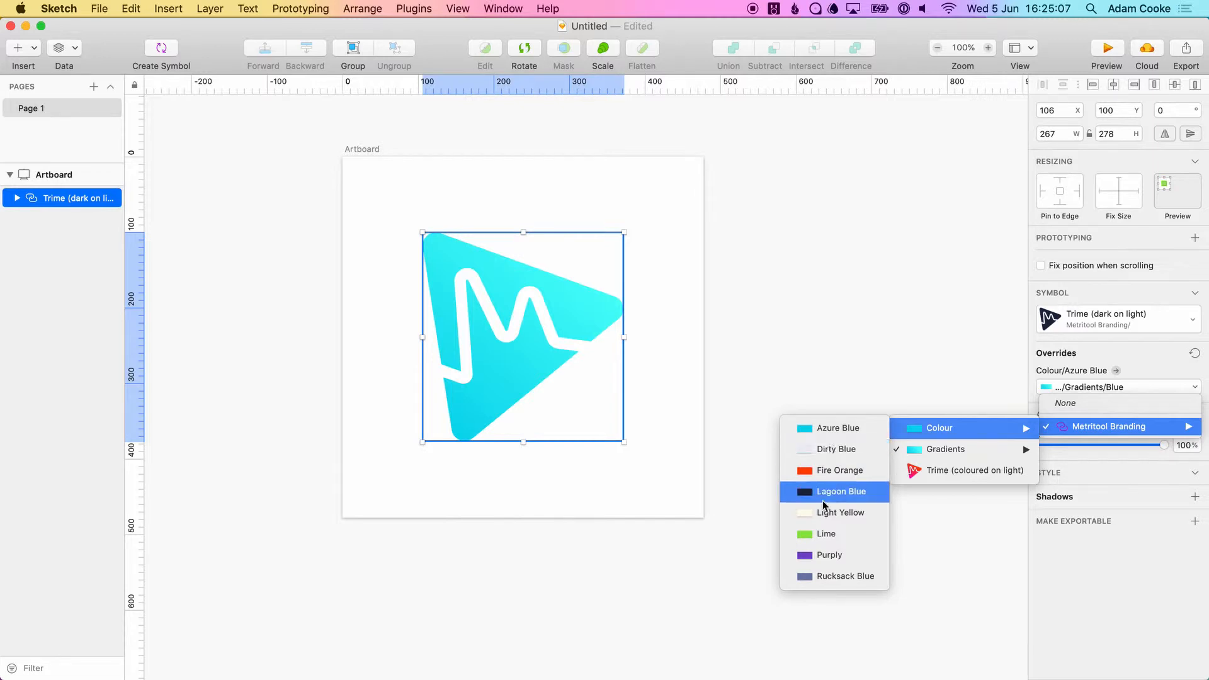
pyautogui.click(296, 187)
# Step: Draw a borderless rectangle about 430 by 430 behind the Trime symbol
pyautogui.press('r')
pyautogui.moveTo(363, 173); pyautogui.dragTo(688, 497)
pyautogui.click(1040, 529)
# Step: Fill the background rectangle with the brown 9C8C74
pyautogui.click(1068, 473)
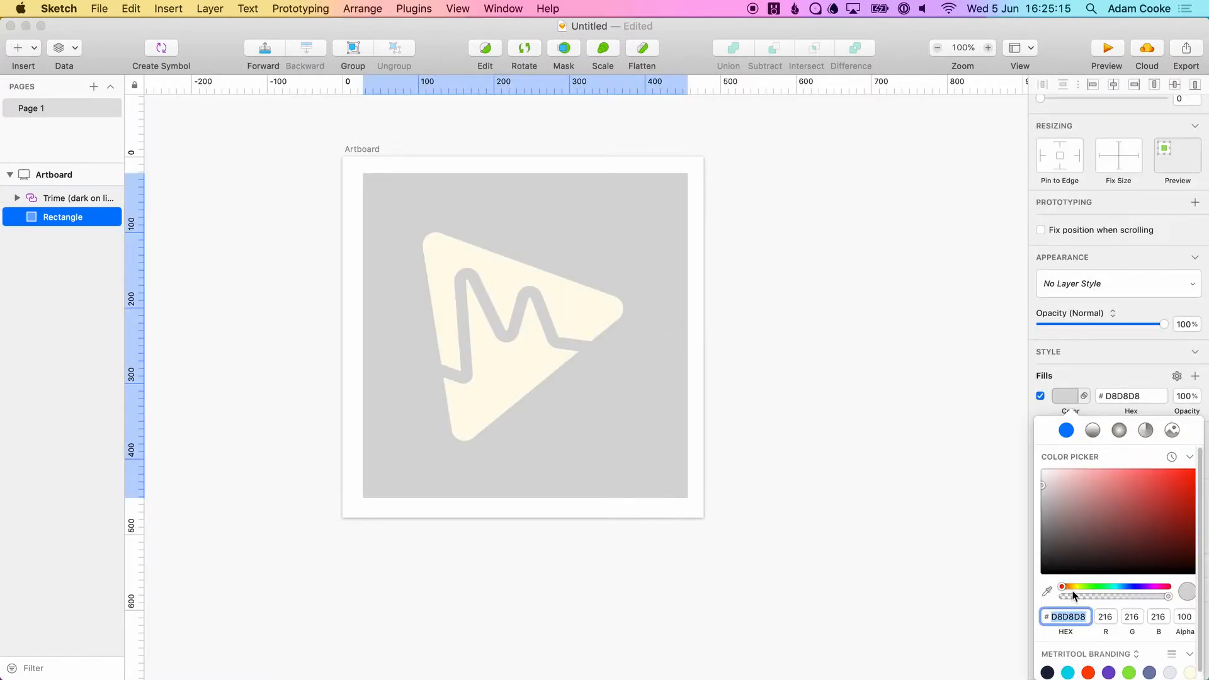
pyautogui.click(1073, 587)
pyautogui.click(1080, 510)
pyautogui.click(772, 356)
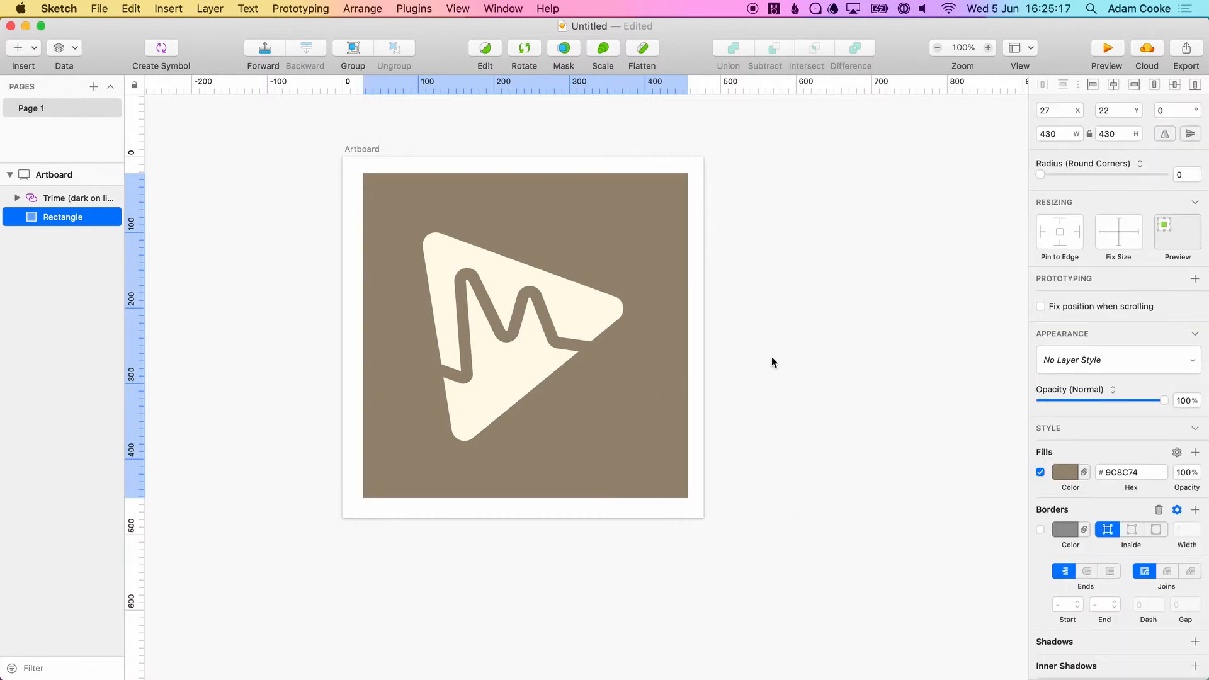
pyautogui.click(798, 282)
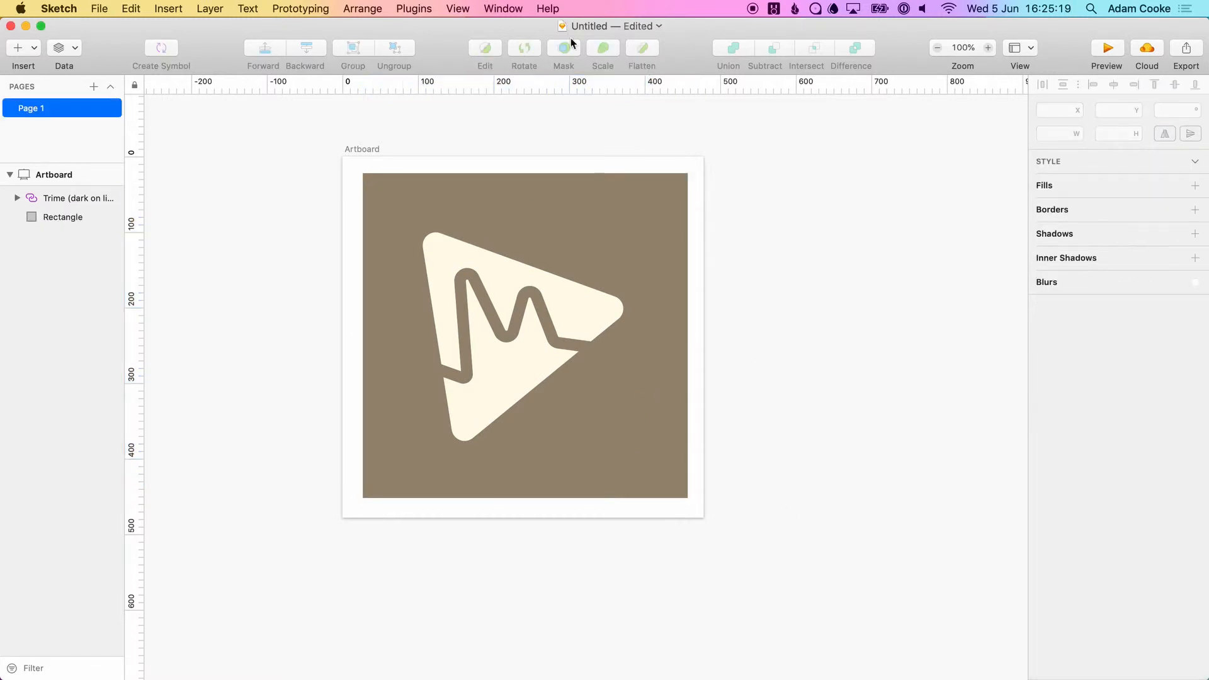
# Step: Delete the brown rectangle, then move the symbol partly off the artboard's left edge and undo the last change
pyautogui.click(545, 195)
pyautogui.press('Delete')
pyautogui.moveTo(639, 262); pyautogui.dragTo(457, 354)
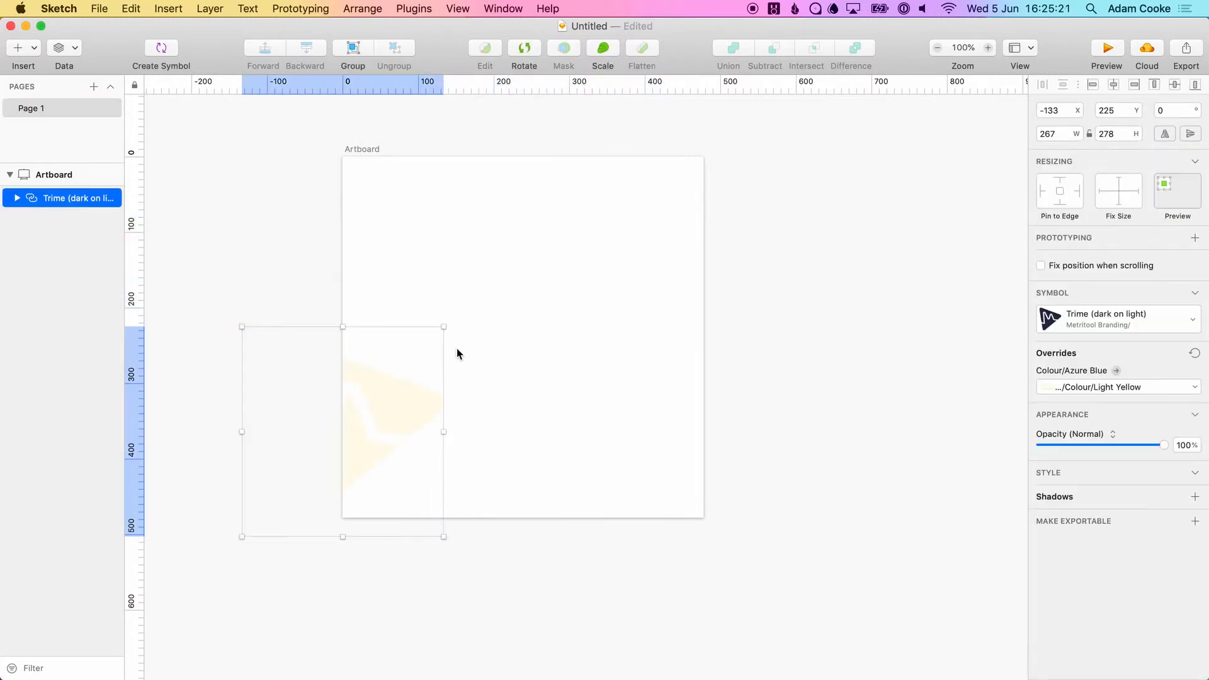
pyautogui.press('super+z')
# Step: Close the untitled document without saving it and return to the Logos page of Metritool Branding
pyautogui.click(321, 195)
pyautogui.press('super+w')
pyautogui.click(501, 249)
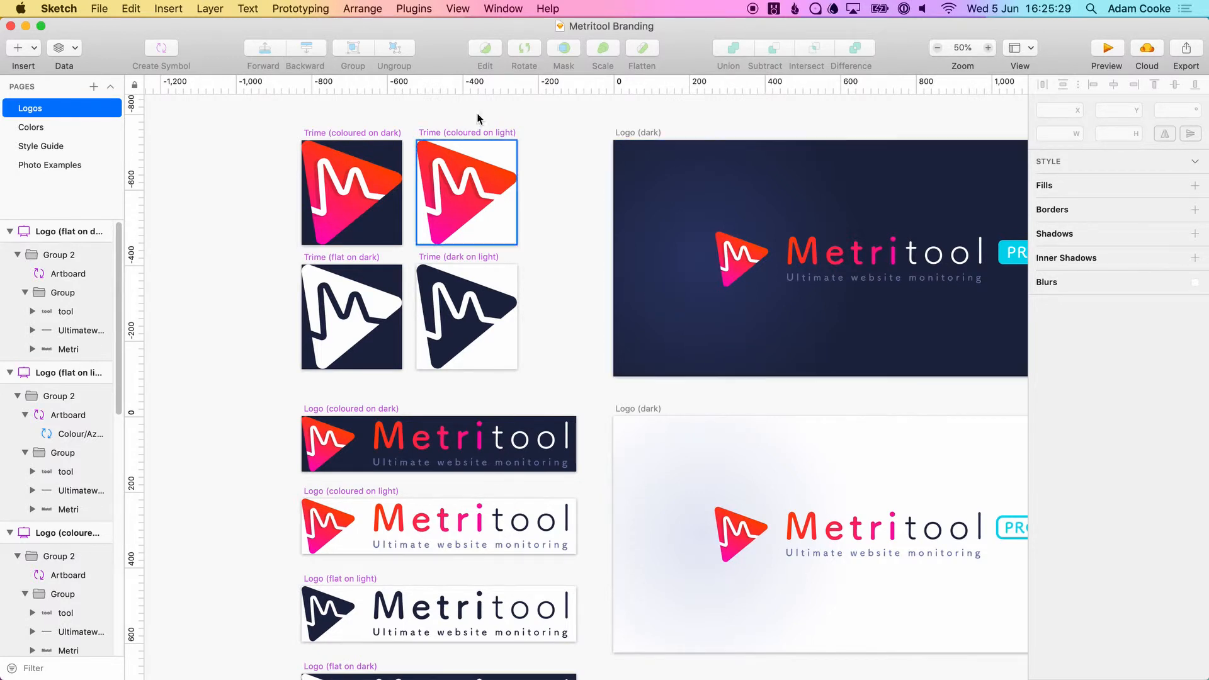
# Step: Set the PNG export size of the four Trime artboards to 2x
pyautogui.moveTo(256, 112); pyautogui.dragTo(574, 387)
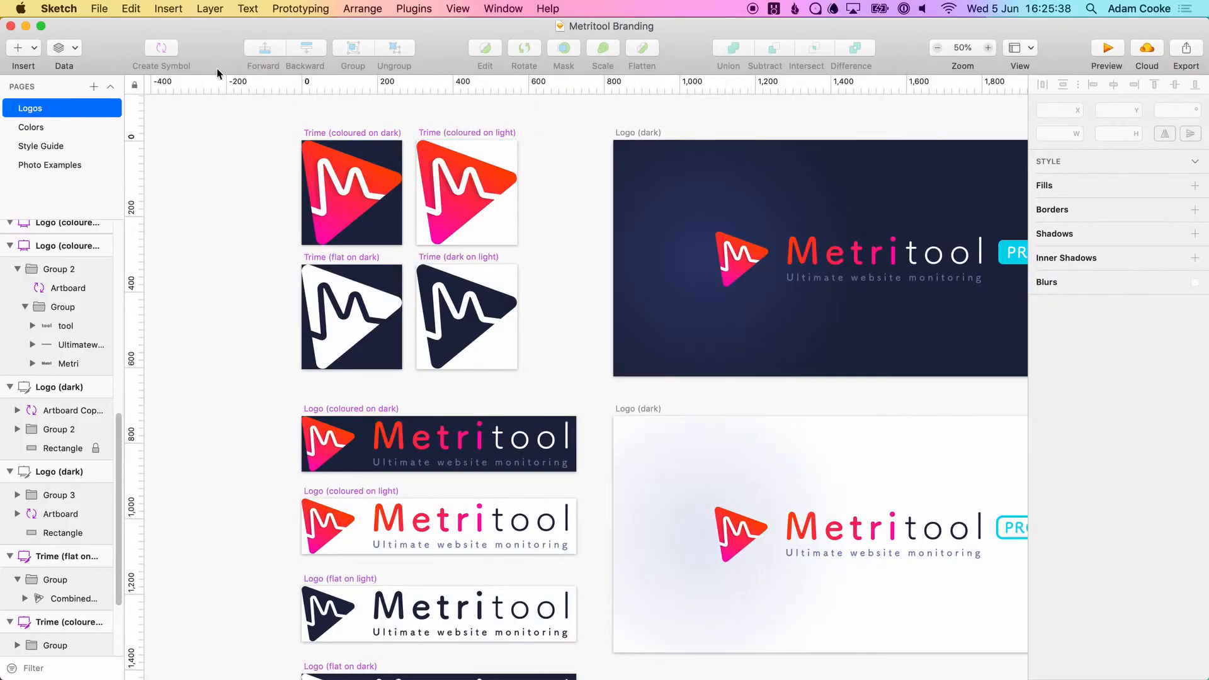
pyautogui.moveTo(249, 94); pyautogui.dragTo(560, 380)
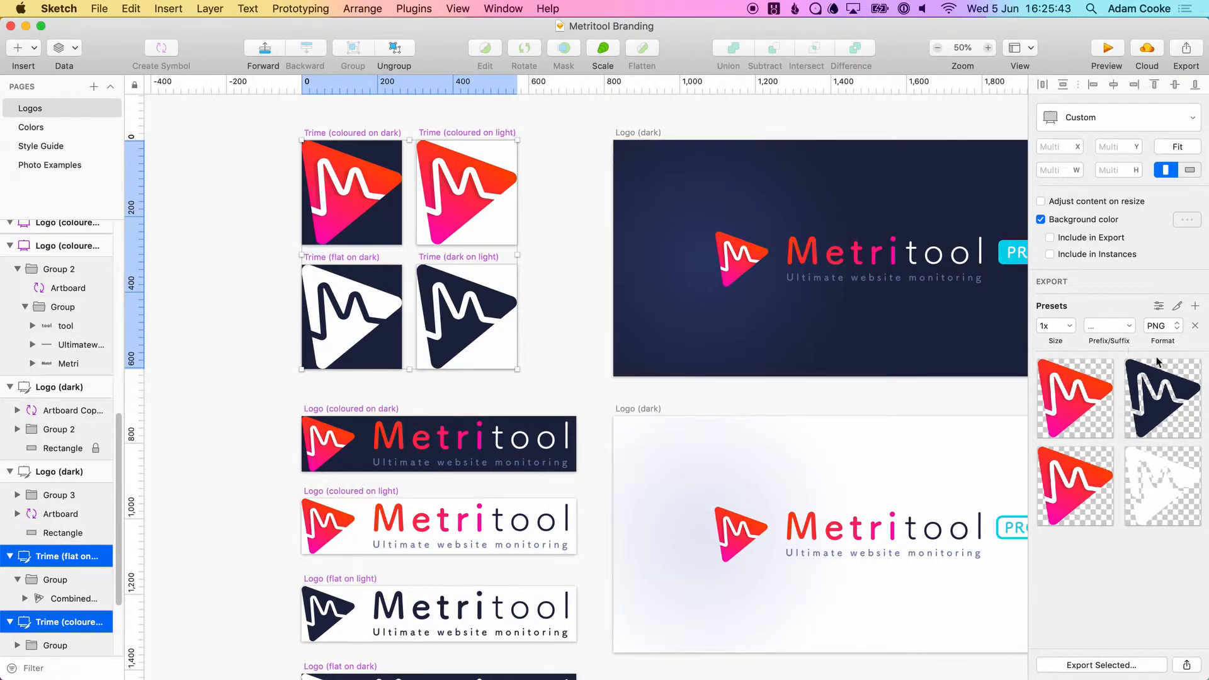
pyautogui.click(1044, 325)
pyautogui.write('2x')
pyautogui.press('Tab')
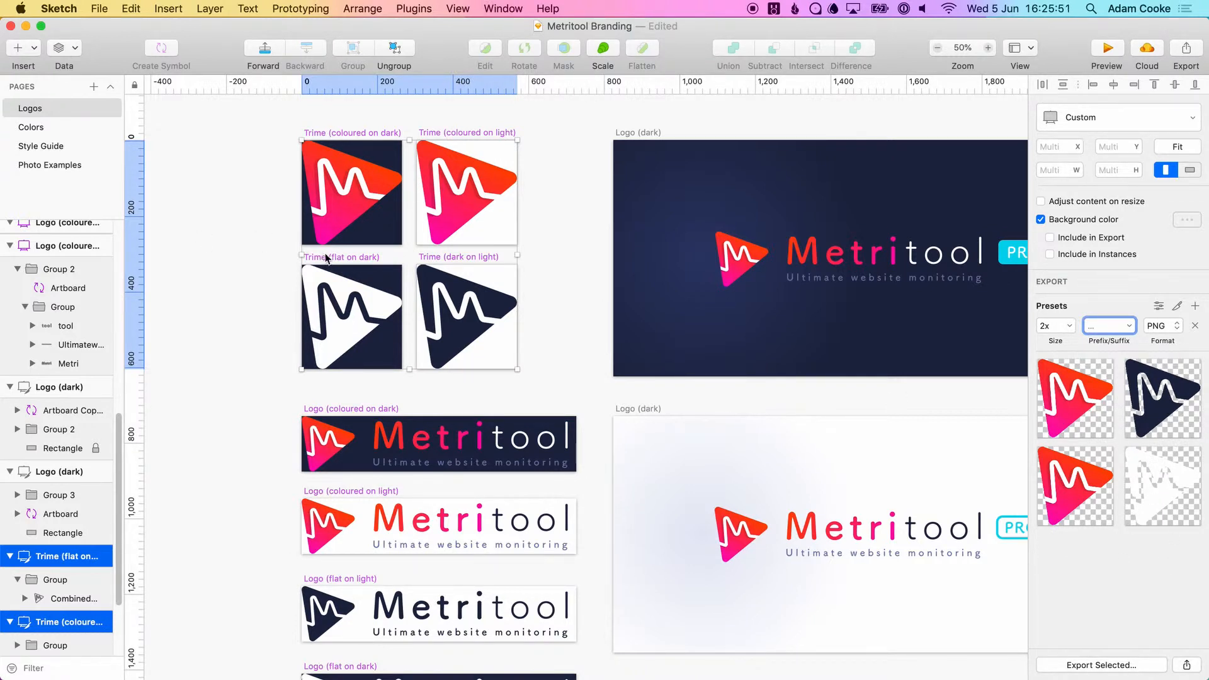
# Step: Start exporting the Trime artboards coloured on dark, flat on dark and dark on light, and create a Logos folder on the Desktop for them
pyautogui.click(293, 120)
pyautogui.click(334, 132)
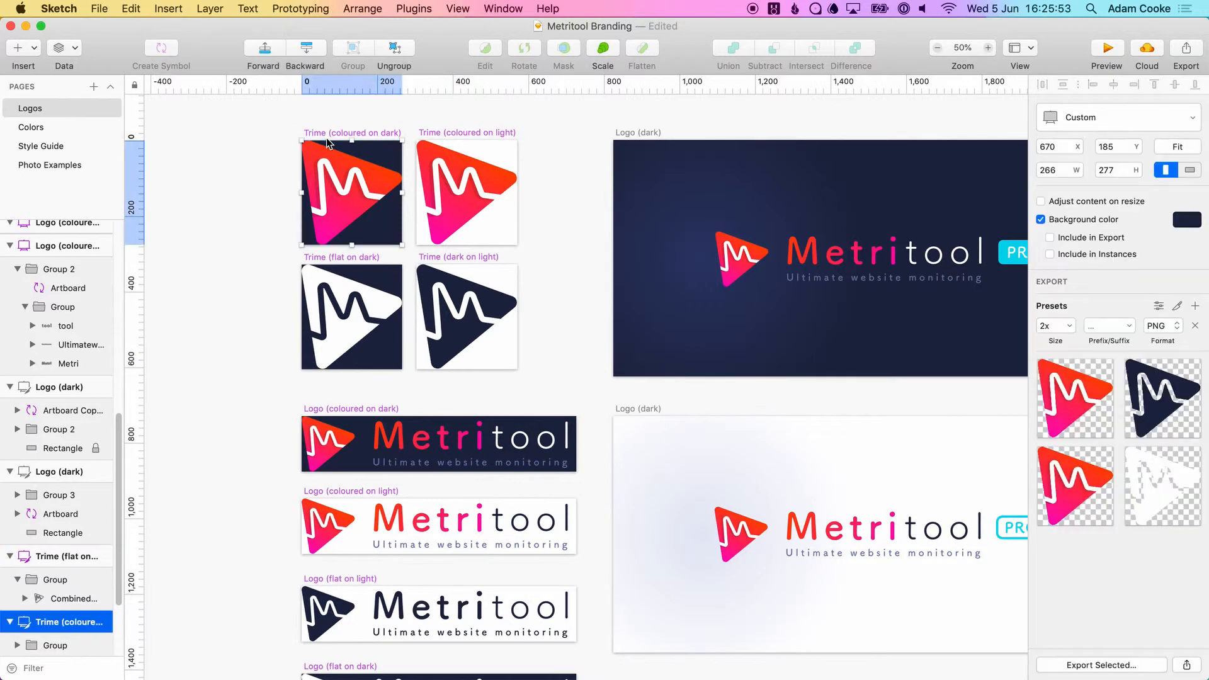
pyautogui.keyDown('shift'); pyautogui.click(356, 268); pyautogui.keyUp('shift')
pyautogui.keyDown('shift'); pyautogui.click(469, 263); pyautogui.keyUp('shift')
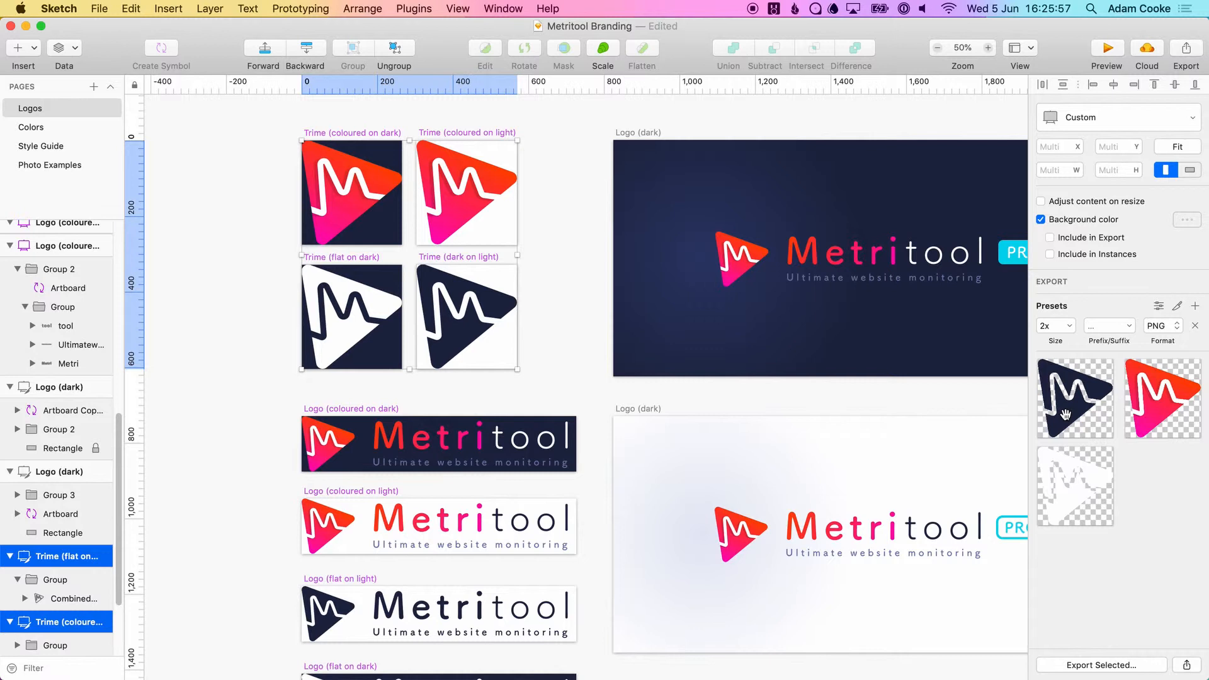
pyautogui.click(1112, 666)
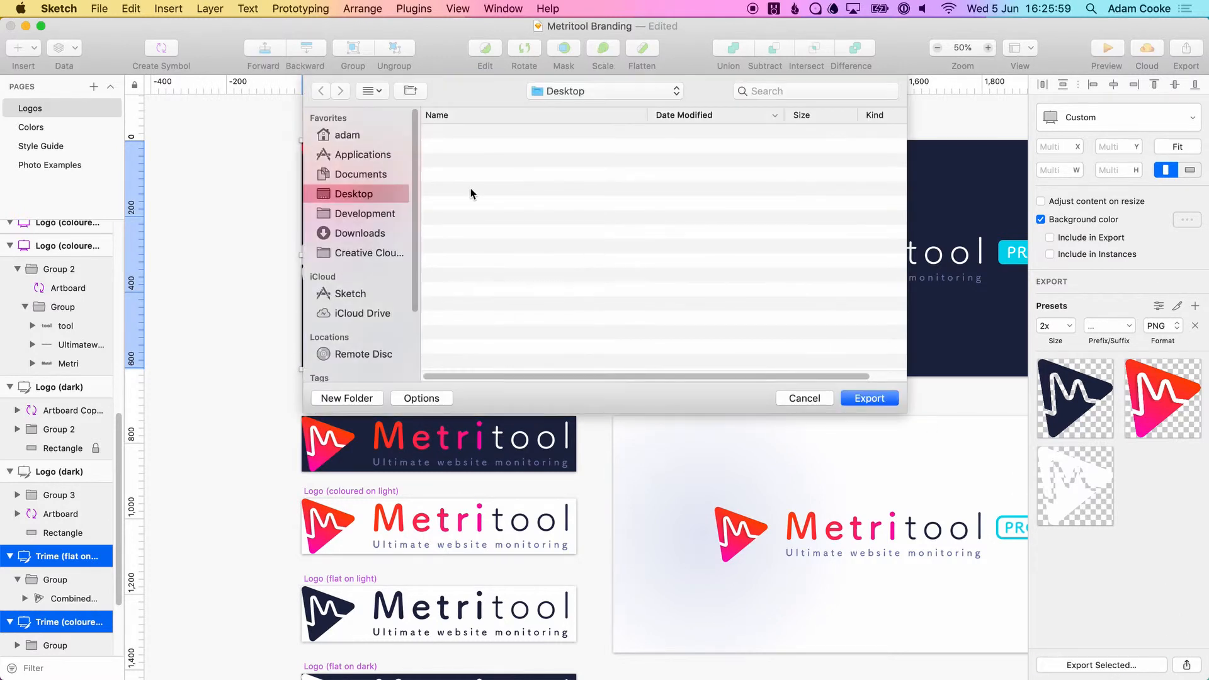
pyautogui.click(365, 399)
pyautogui.write('Logos')
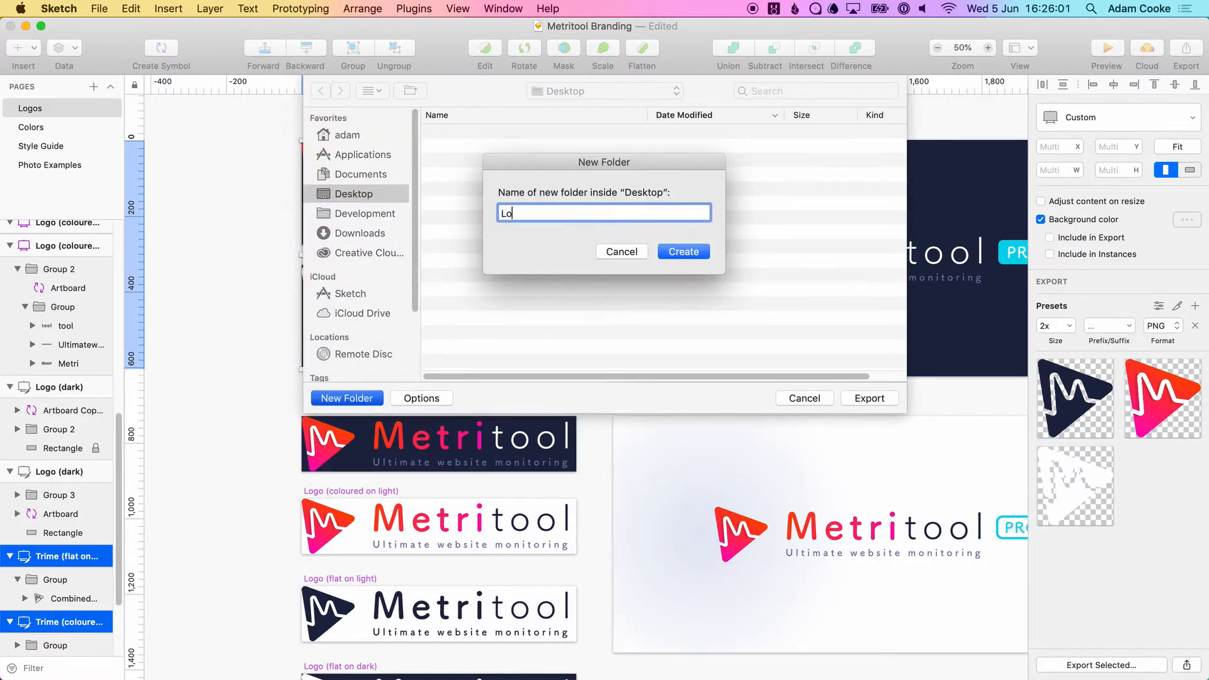
pyautogui.press('Return')
# Step: Create a PNGs folder inside the Logos folder and export the selected Trime artboards into it
pyautogui.click(368, 399)
pyautogui.write('PNGs')
pyautogui.press('Return')
pyautogui.click(867, 398)
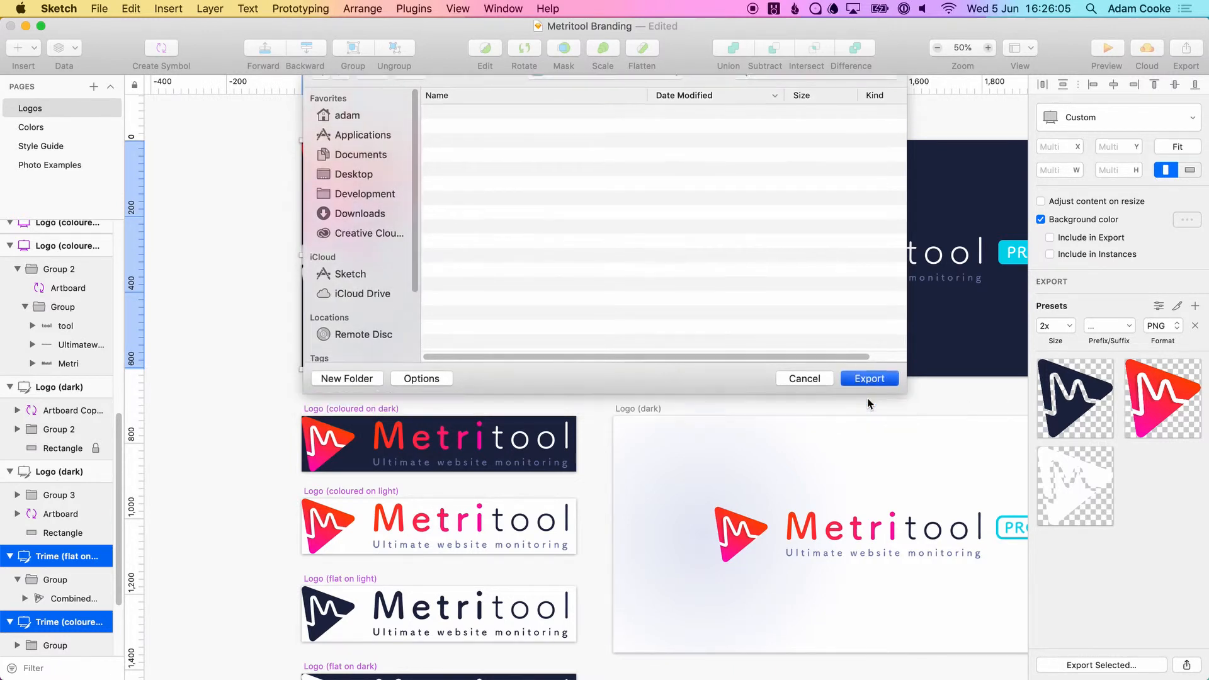
# Step: Select the four Metritool logo artboards, coloured and flat, and make them exportable as PNG
pyautogui.click(358, 410)
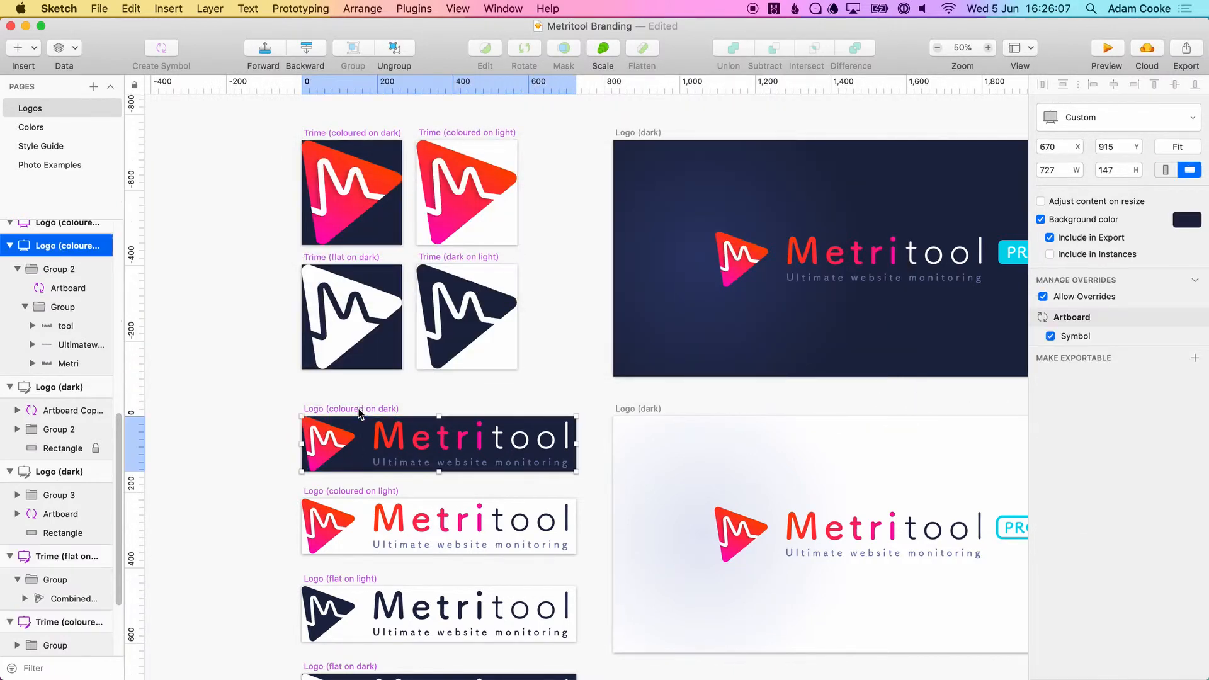
pyautogui.keyDown('shift'); pyautogui.click(369, 491); pyautogui.keyUp('shift')
pyautogui.moveTo(249, 489); pyautogui.dragTo(249, 347)
pyautogui.keyDown('shift'); pyautogui.click(346, 491); pyautogui.keyUp('shift')
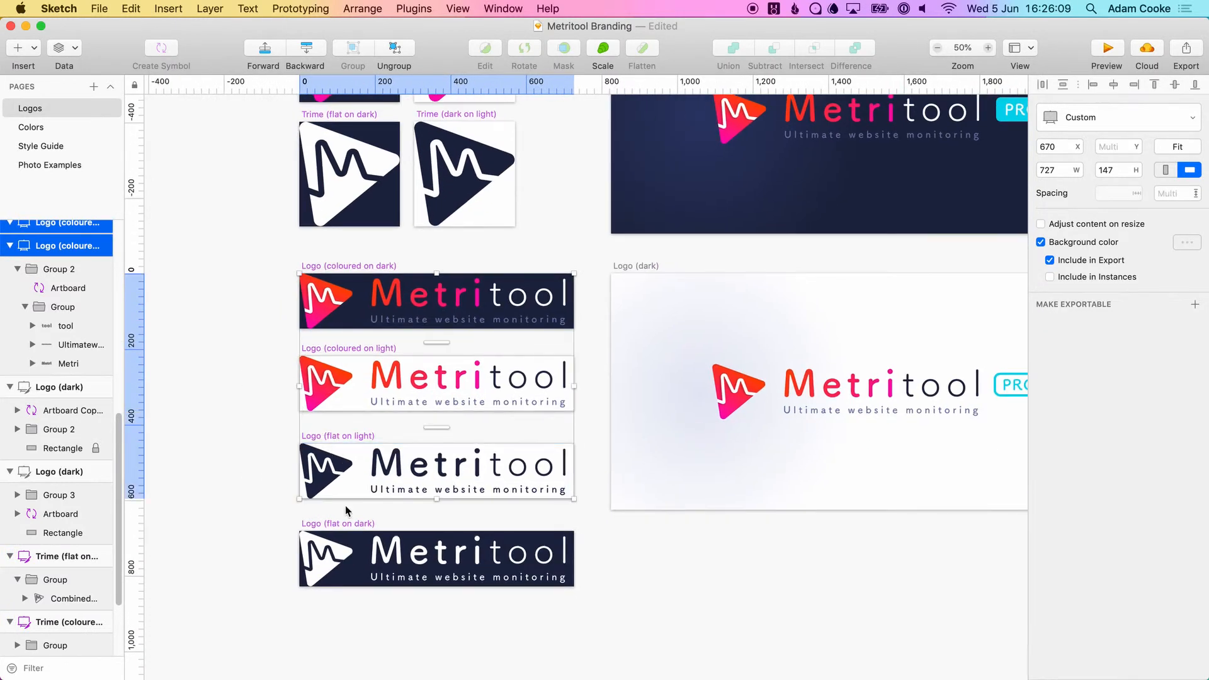
pyautogui.keyDown('shift'); pyautogui.click(502, 536); pyautogui.keyUp('shift')
pyautogui.click(1074, 306)
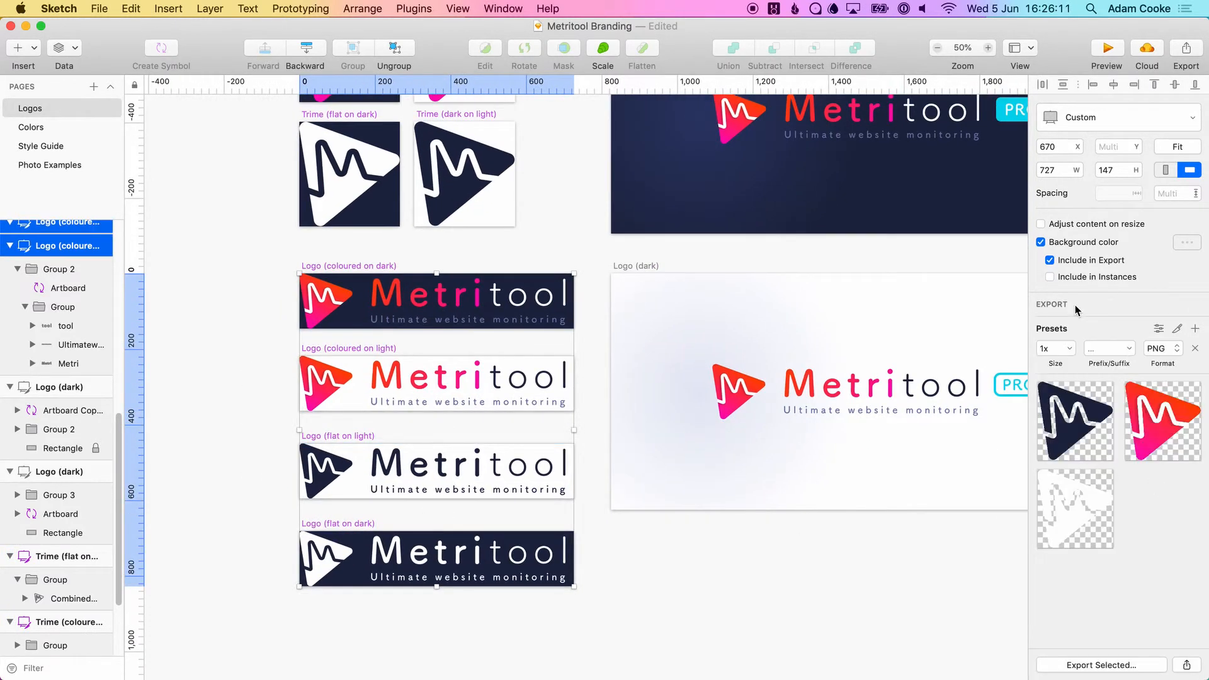
# Step: Set the export size of the four selected logo artboards to 2x
pyautogui.doubleClick(1045, 348)
pyautogui.write('2')
pyautogui.press('Tab')
pyautogui.click(1054, 348)
pyautogui.write('x')
pyautogui.press('Tab')
# Step: Export the four logo artboards into the PNGs folder inside the Logos folder
pyautogui.click(1097, 665)
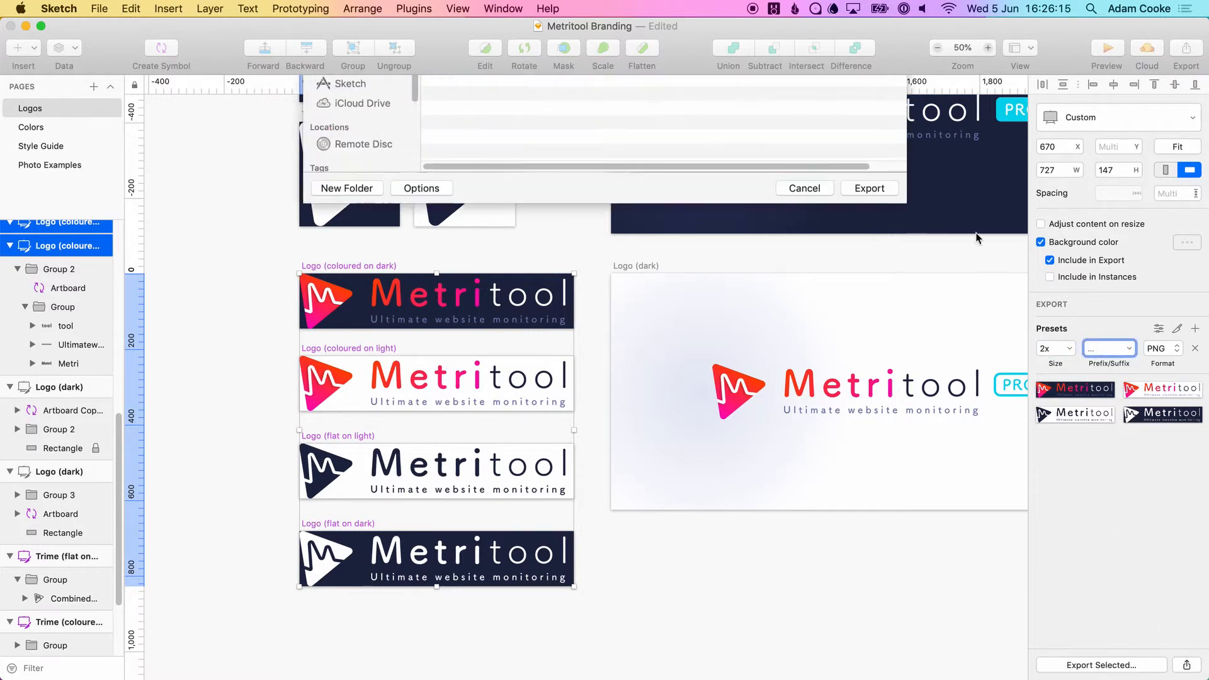
pyautogui.click(604, 91)
pyautogui.click(629, 107)
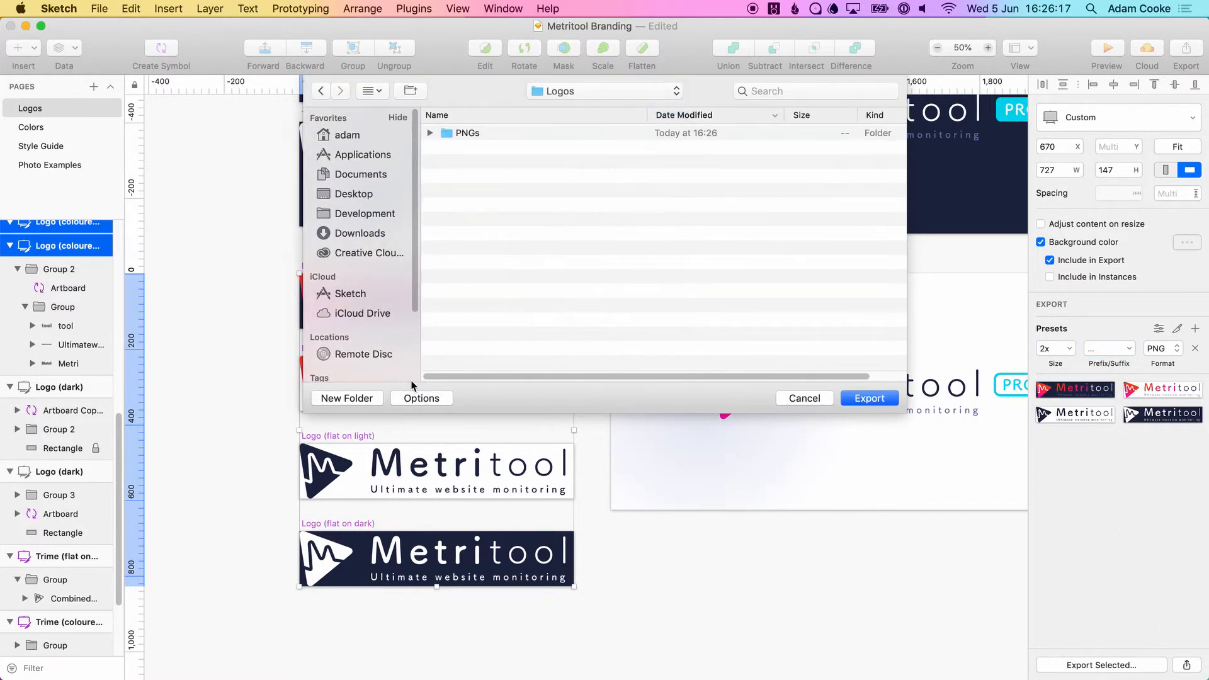
pyautogui.click(347, 398)
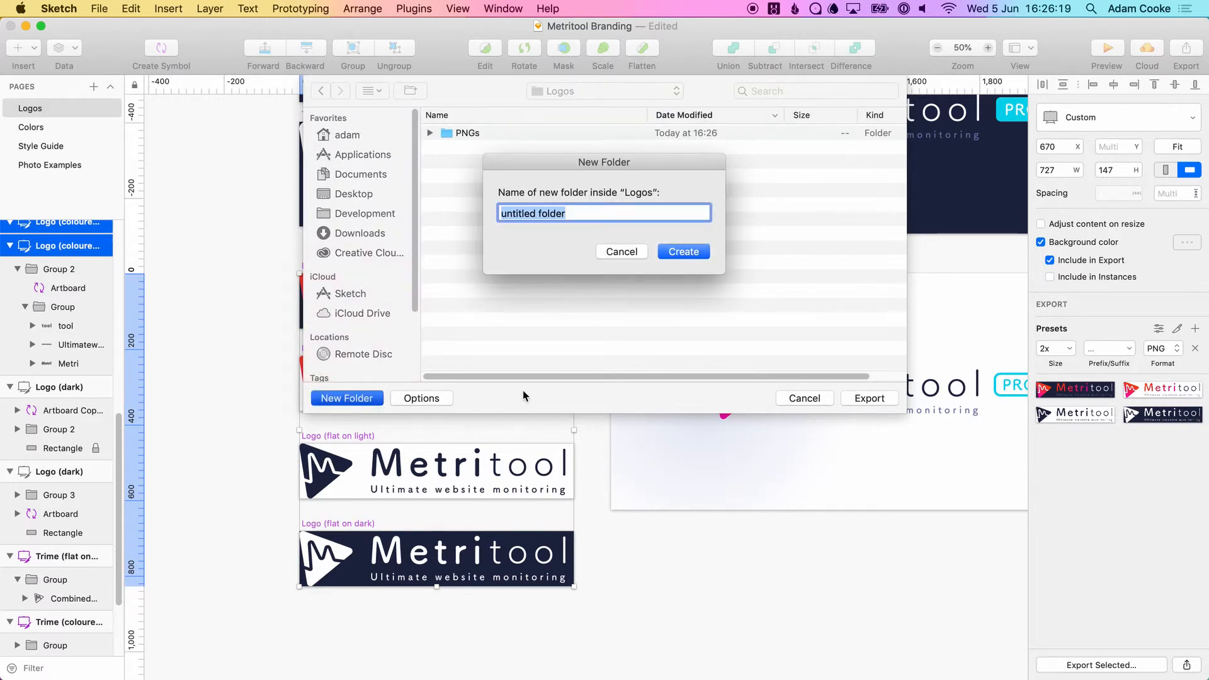
pyautogui.press('Escape')
pyautogui.doubleClick(498, 133)
pyautogui.click(868, 398)
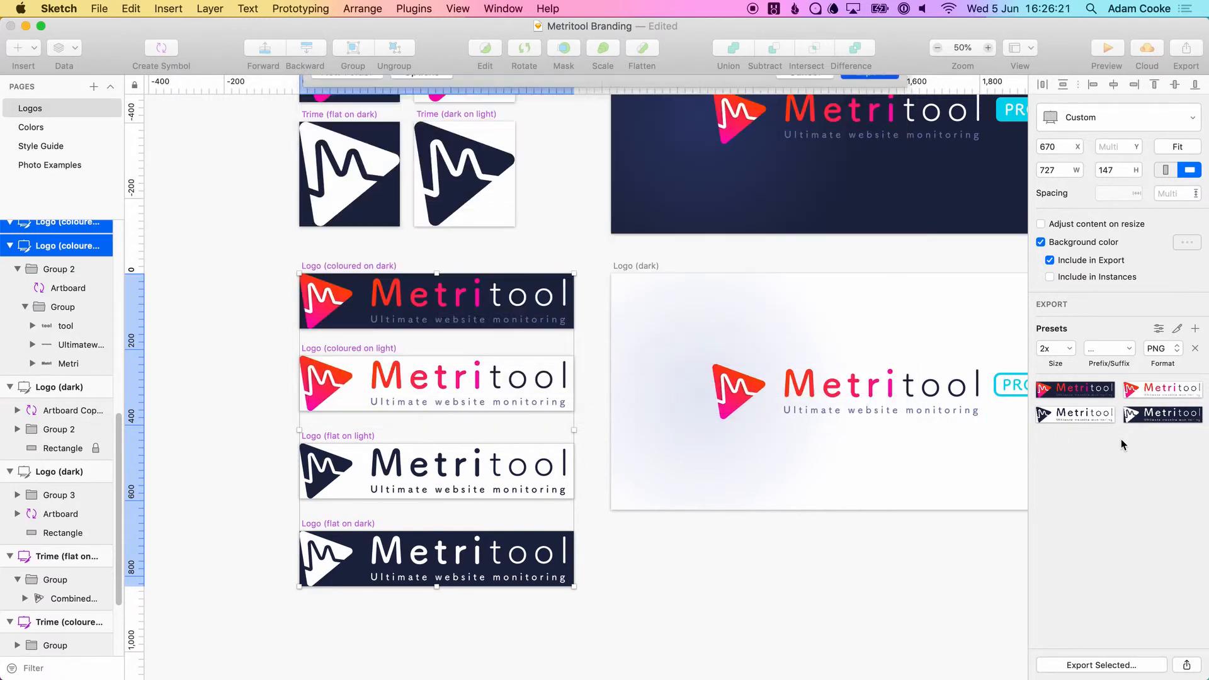
# Step: Save the Metritool Branding document, then ungroup the four logo artboards, undo that and clear the selection
pyautogui.press('super+s')
pyautogui.press('super+shift+g')
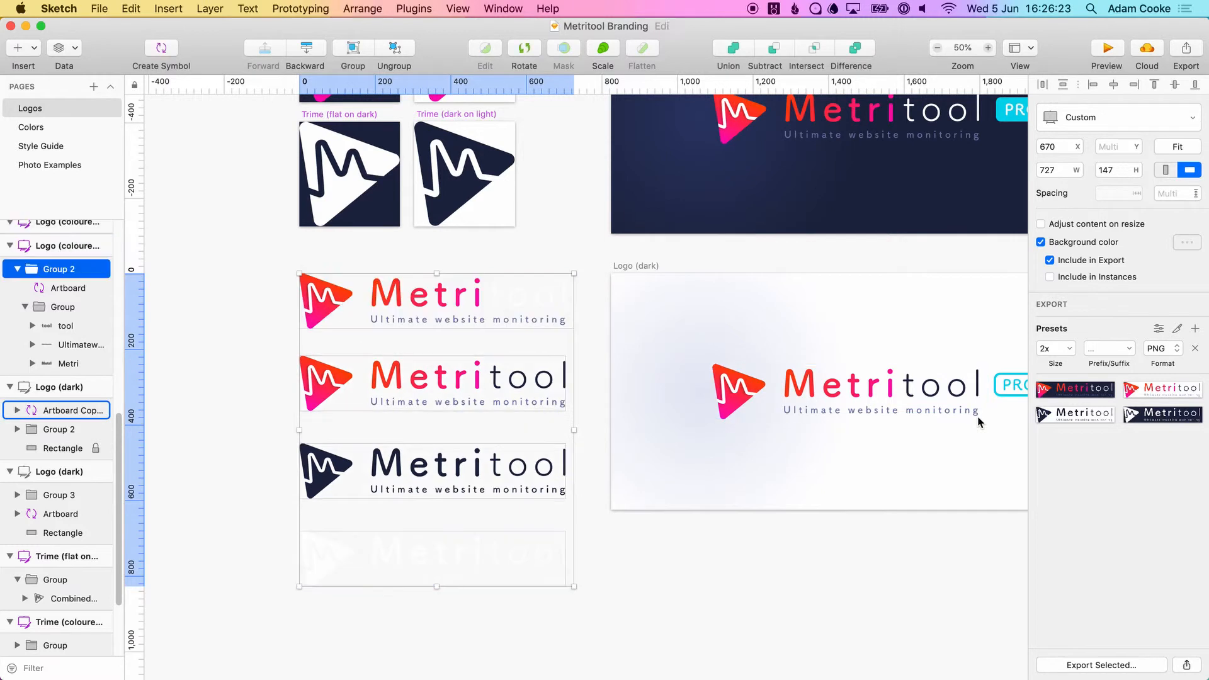
pyautogui.press('Escape')
pyautogui.press('super+z')
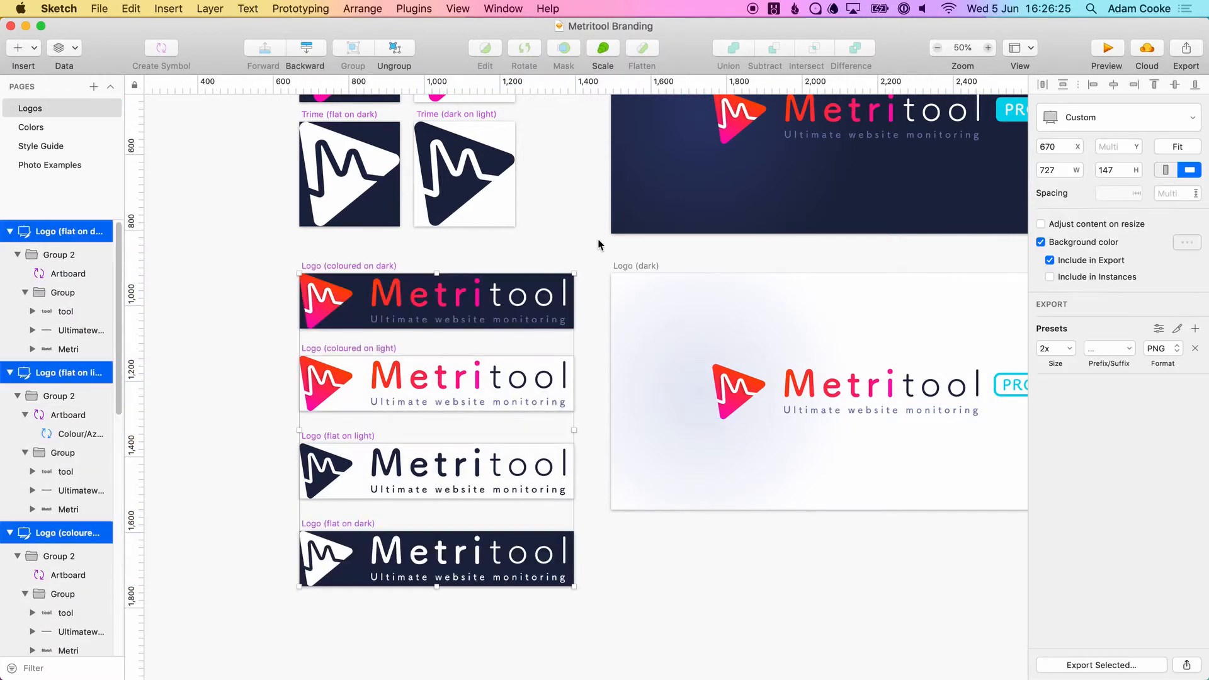
pyautogui.click(599, 241)
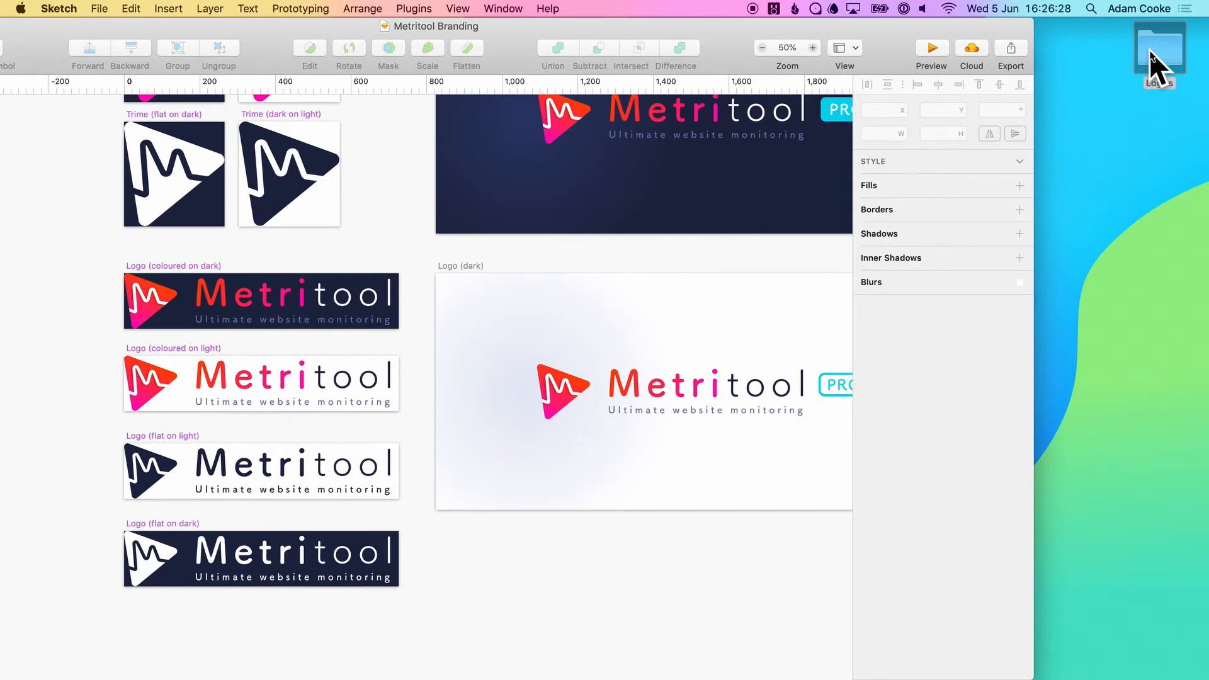
# Step: Open the Desktop's Logos folder in Finder and preview Logo (flat on dark).png and the files after it in PNGs
pyautogui.doubleClick(1158, 51)
pyautogui.click(689, 152)
pyautogui.click(829, 179)
pyautogui.press('space')
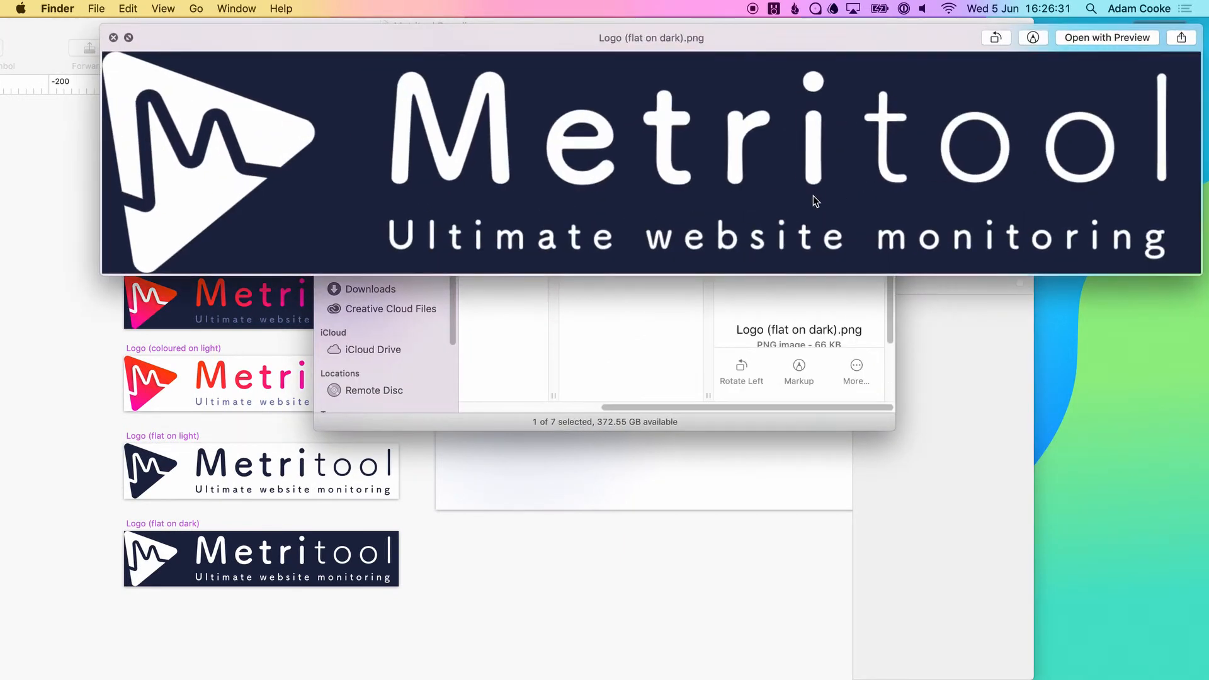
pyautogui.press('Down')
pyautogui.press('Down')
pyautogui.press('Down')
pyautogui.press('Down')
pyautogui.press('space')
# Step: Exclude the background colour from the export of each of the four logo artboards
pyautogui.click(170, 526)
pyautogui.click(169, 526)
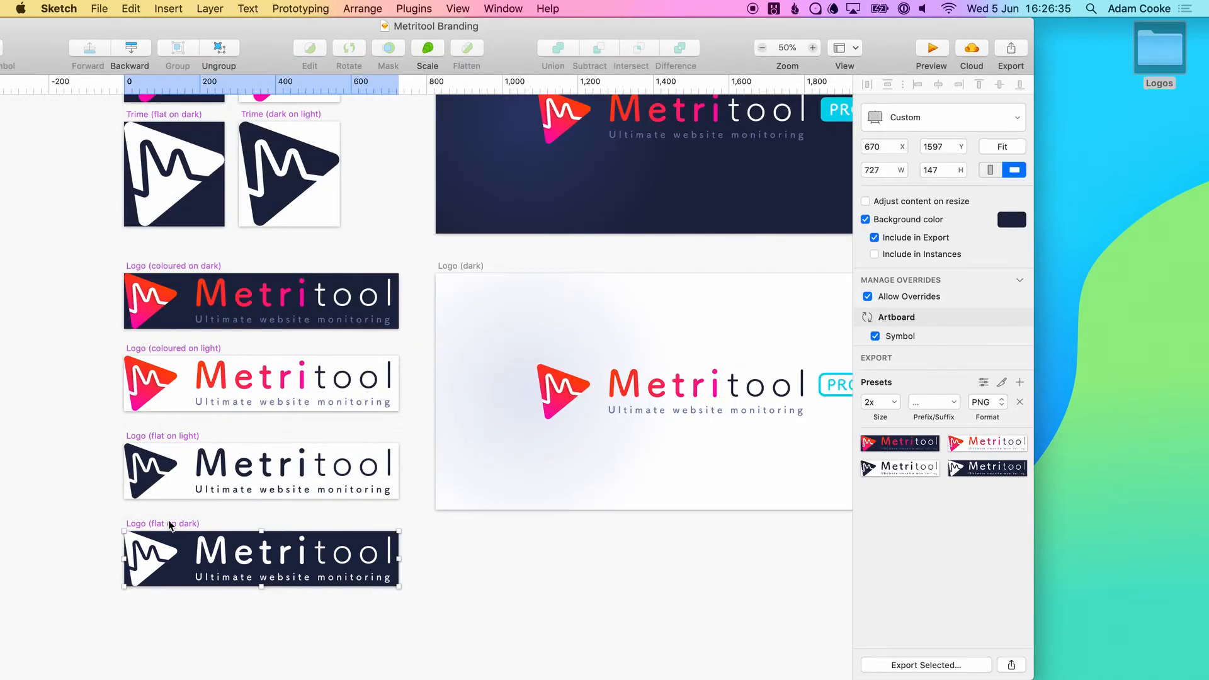
pyautogui.click(164, 267)
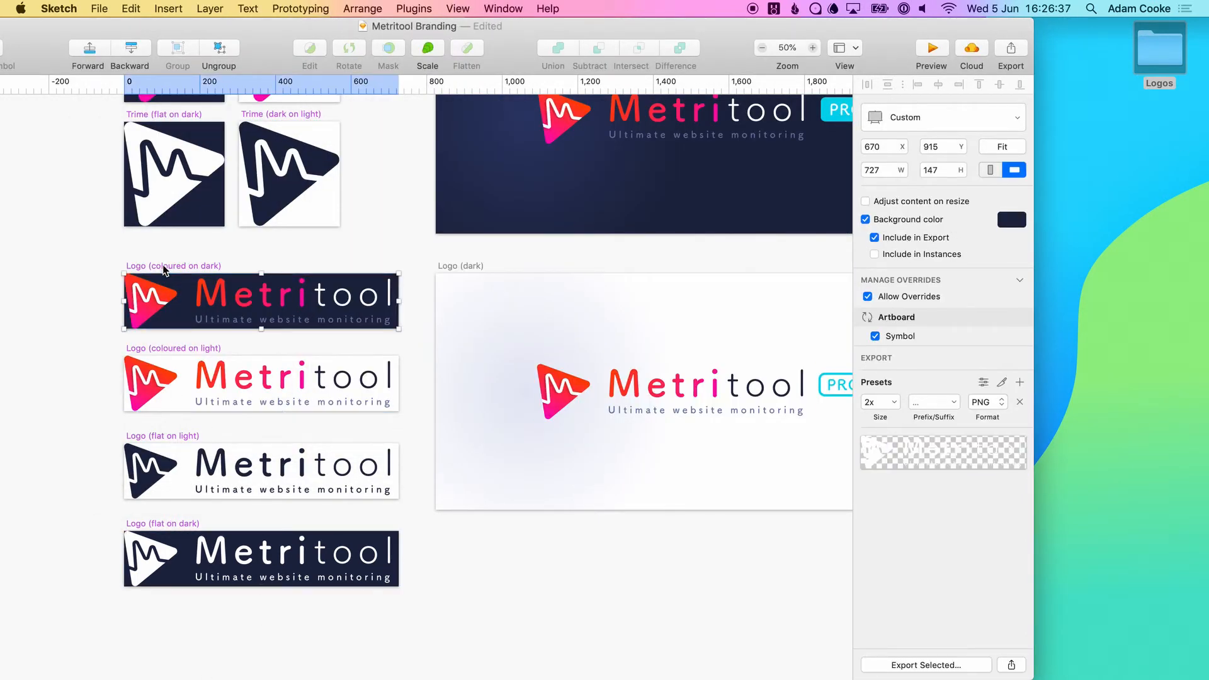
pyautogui.click(165, 349)
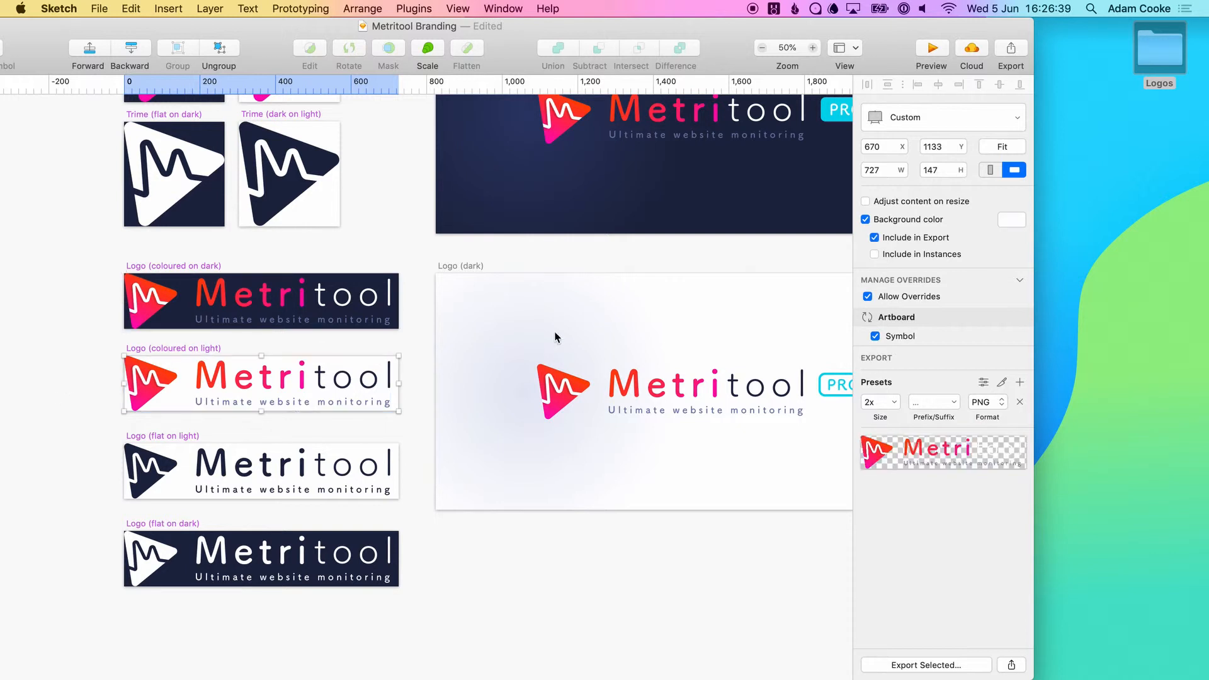
pyautogui.click(188, 437)
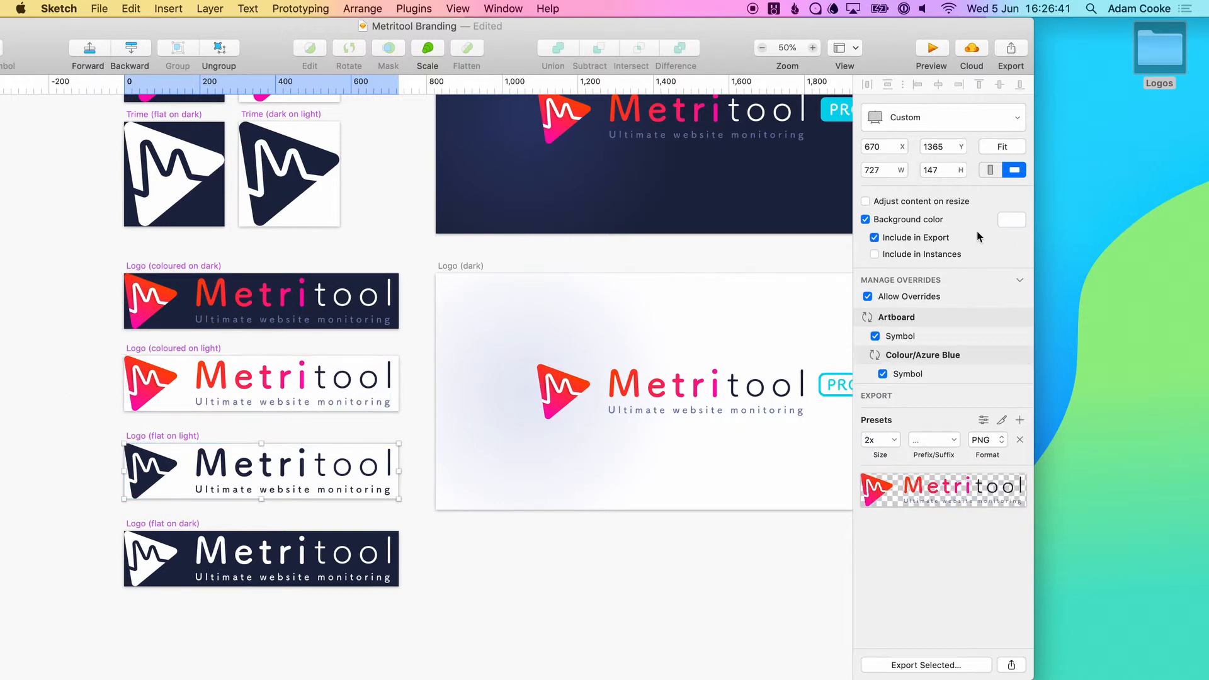
# Step: Select all four logo artboards and export them again as 2x PNGs into the PNGs folder
pyautogui.moveTo(103, 243); pyautogui.dragTo(414, 620)
pyautogui.click(925, 666)
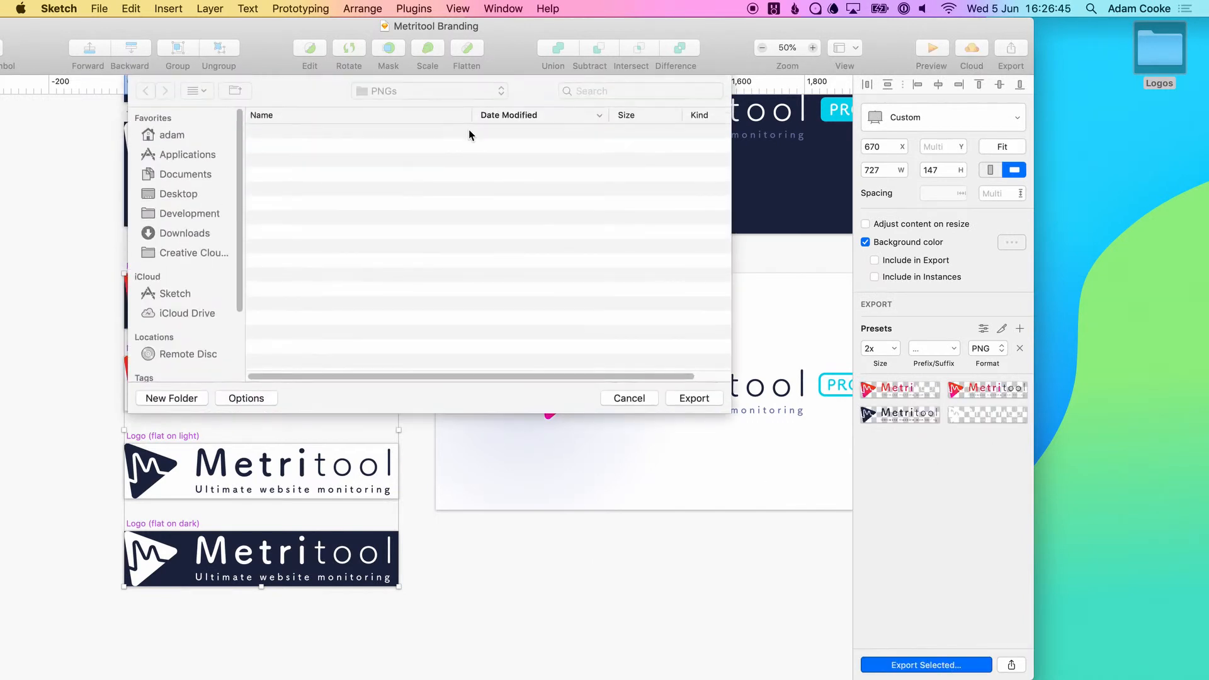
pyautogui.click(694, 398)
pyautogui.click(535, 171)
# Step: Open the Desktop's Logos folder in Finder and preview Trime (dark on light).png in PNGs
pyautogui.doubleClick(1156, 61)
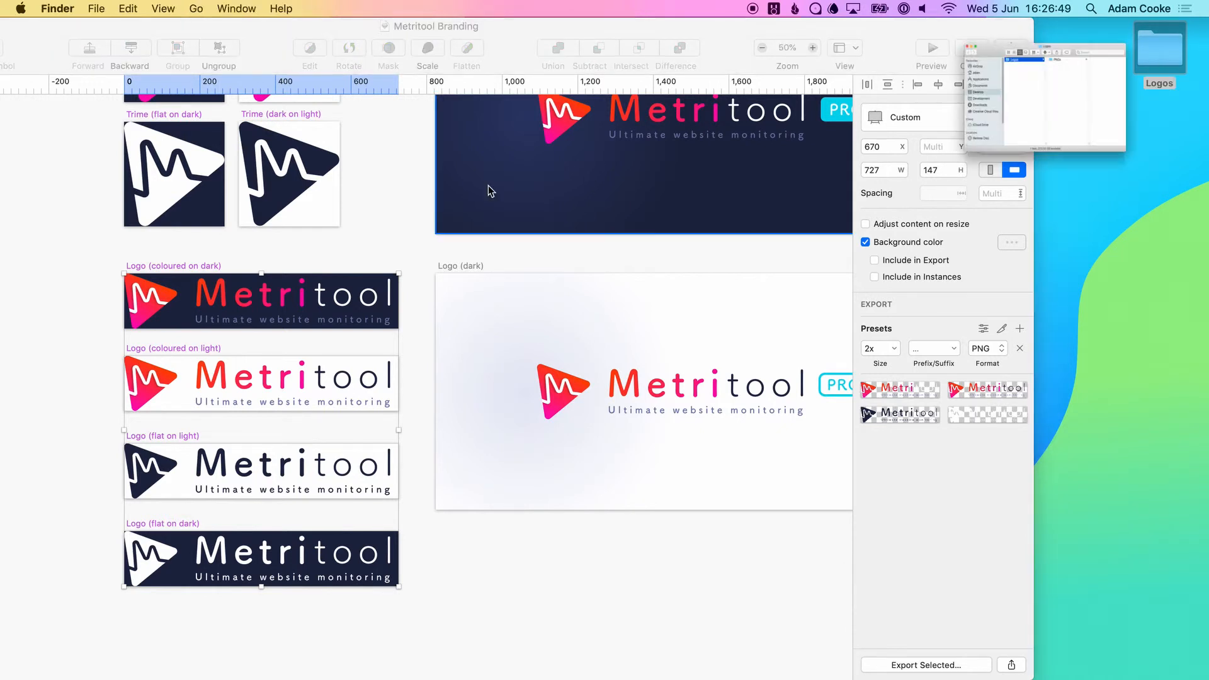
pyautogui.click(724, 165)
pyautogui.click(842, 242)
pyautogui.press('space')
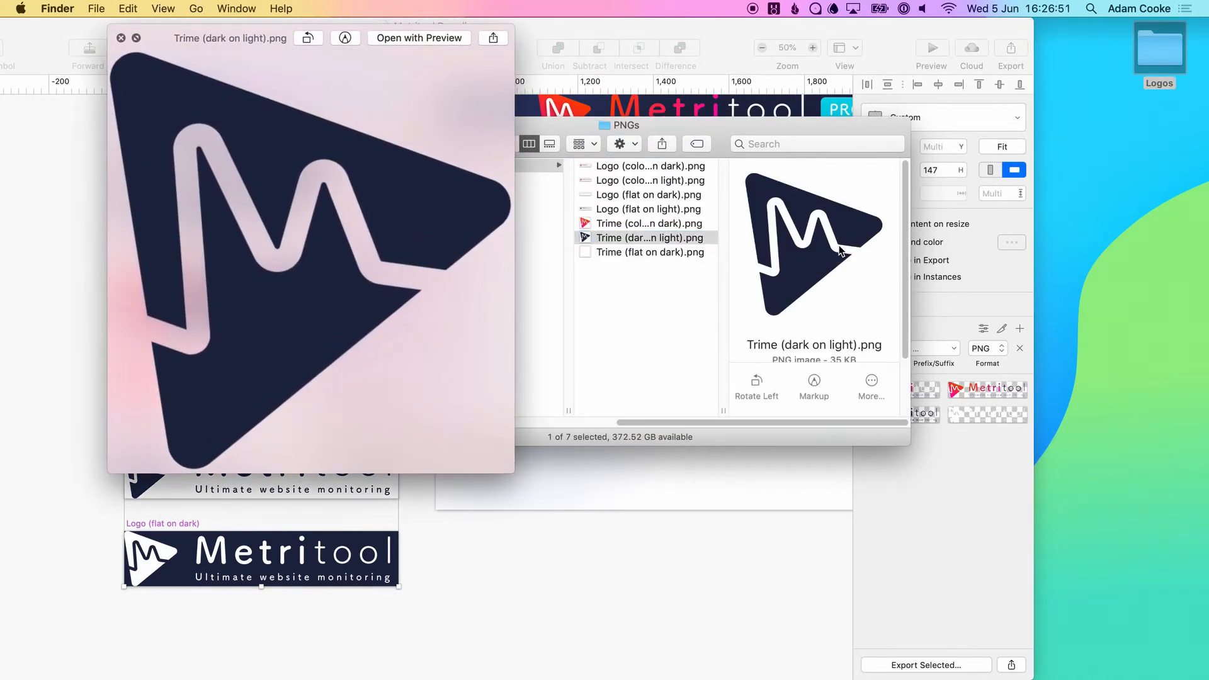
# Step: Preview the other exported trime and logo files in the PNGs folder, then close the preview
pyautogui.press('Down')
pyautogui.press('Up')
pyautogui.press('Up')
pyautogui.press('Up')
pyautogui.press('Up')
pyautogui.press('Up')
pyautogui.press('Up')
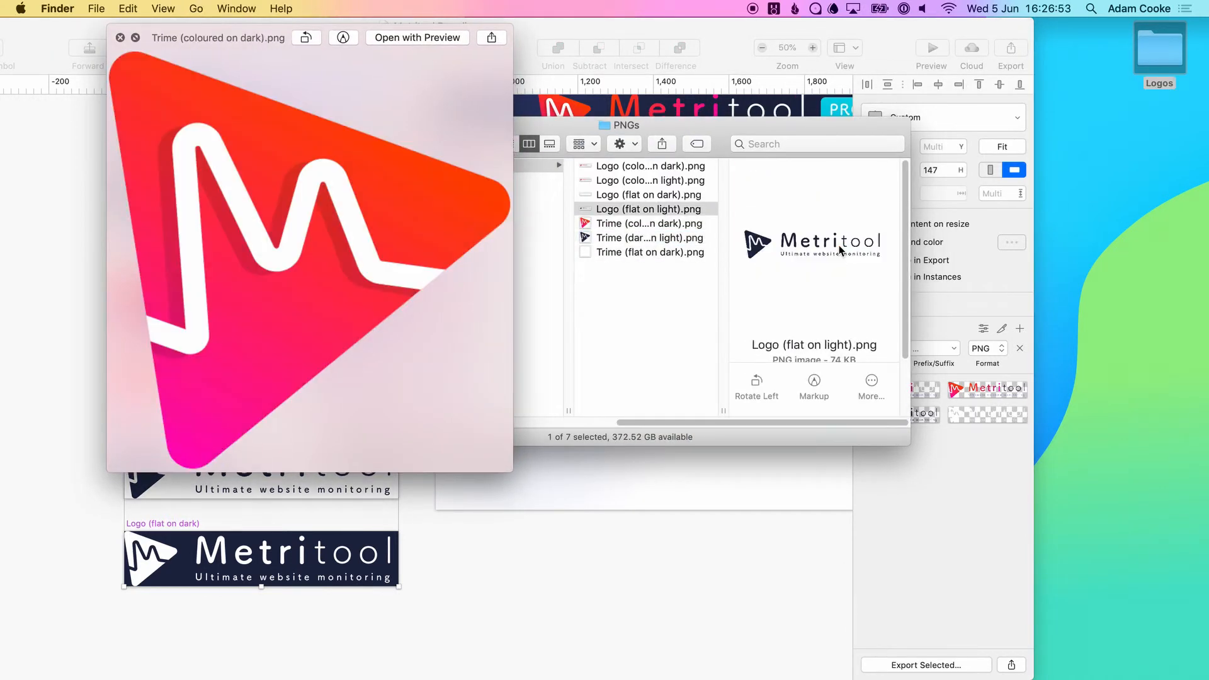
pyautogui.press('Down')
pyautogui.press('space')
# Step: Close the PNGs folder window and save the Metritool Branding document with no artboards selected
pyautogui.click(692, 360)
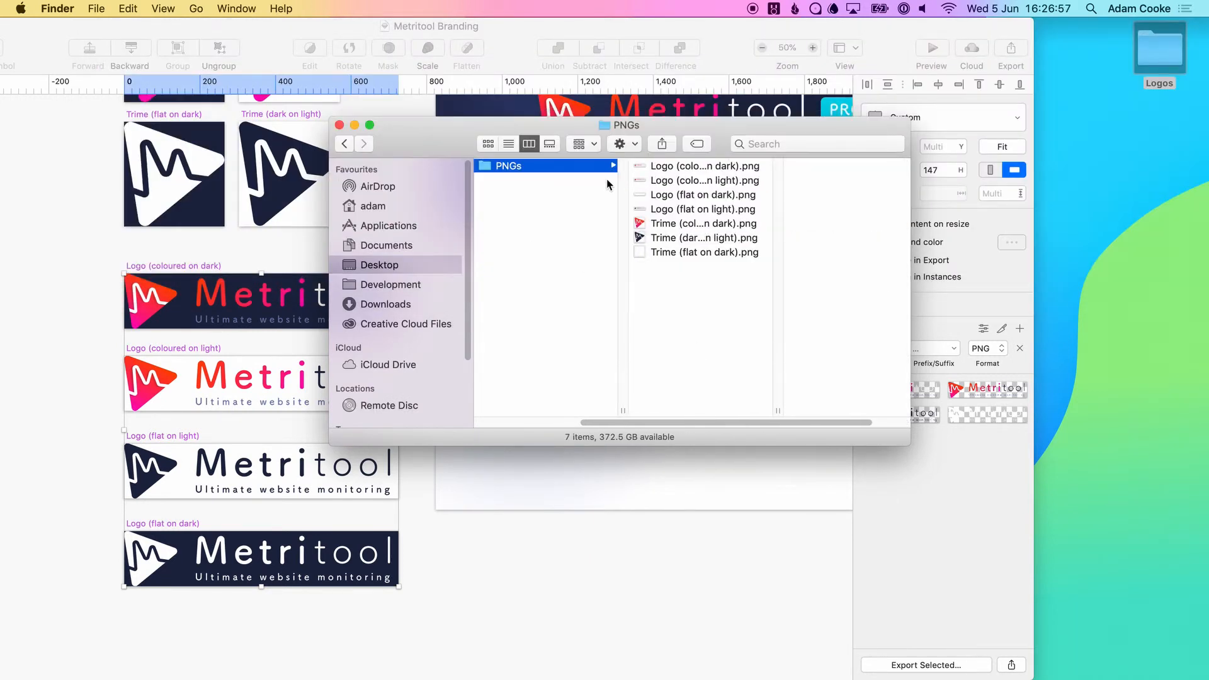
pyautogui.click(607, 181)
pyautogui.press('super+w')
pyautogui.click(519, 619)
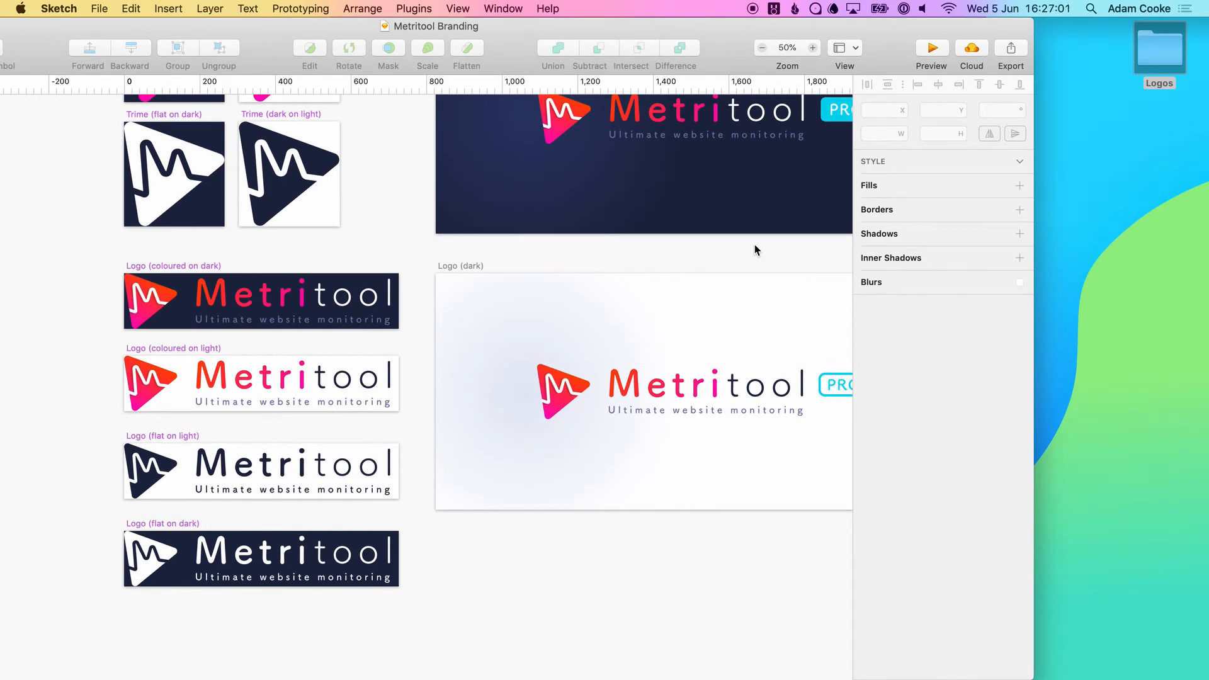
pyautogui.press('super+s')
# Step: Bring the trime artboards into view, then hide the Metritool Branding document to show the desktop
pyautogui.moveTo(378, 182); pyautogui.dragTo(484, 364)
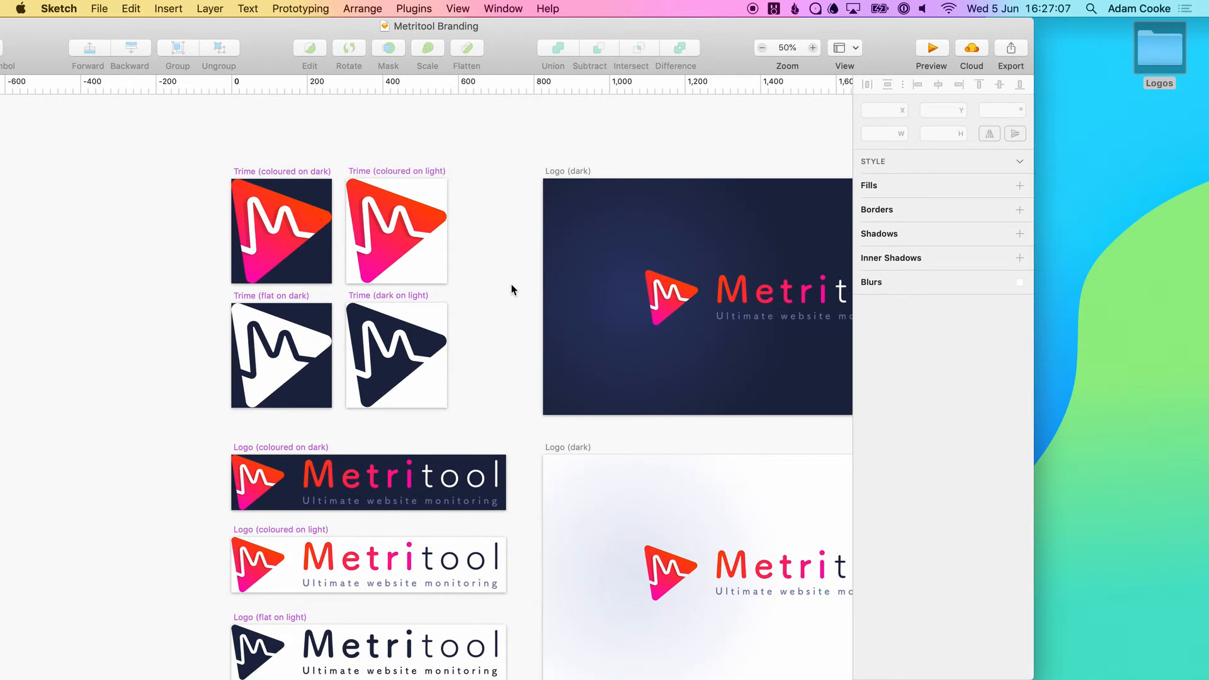
pyautogui.press('super+h')
pyautogui.press('super+w')
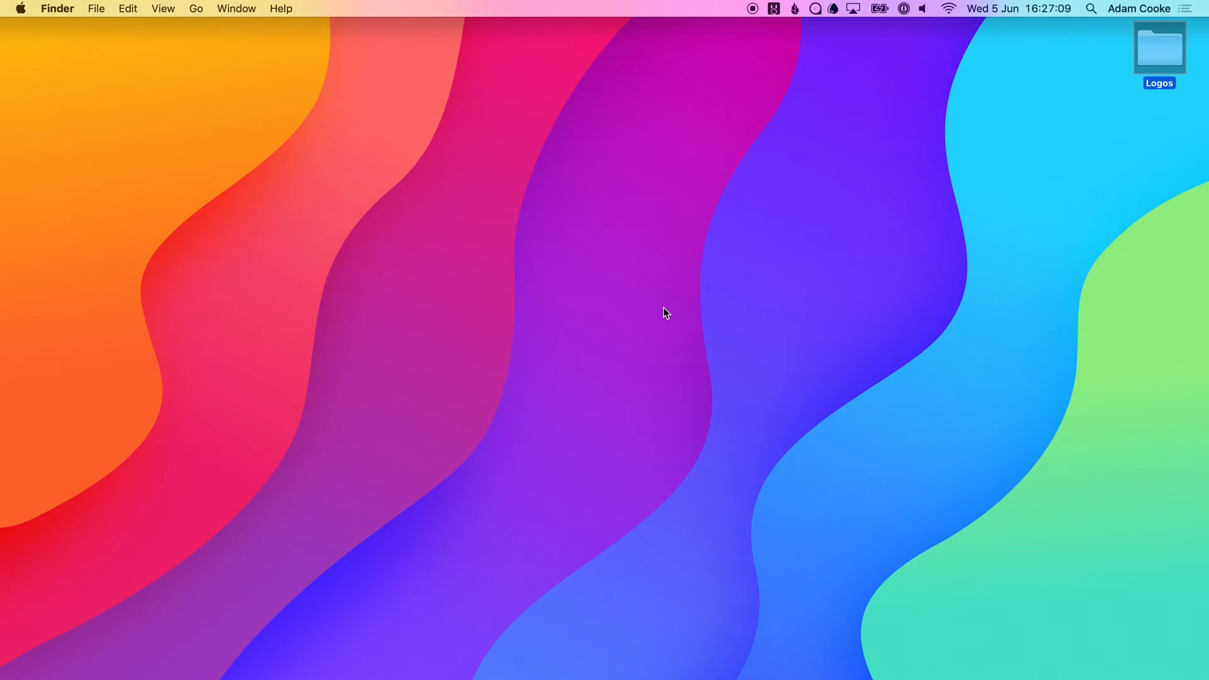